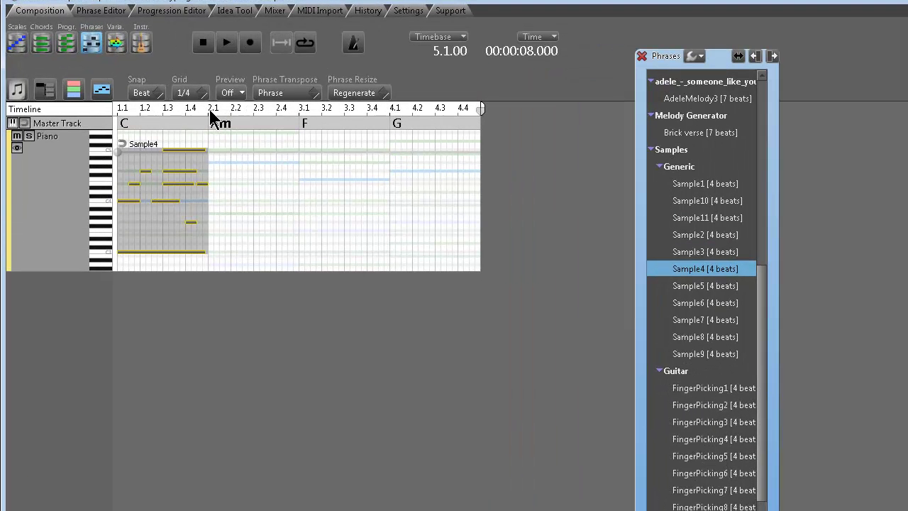
Paste the copied Sample4 phrase from bar 2.1 so copies sit on the Am and F bars.
{"action": "left_click", "coordinate": [210, 110]}
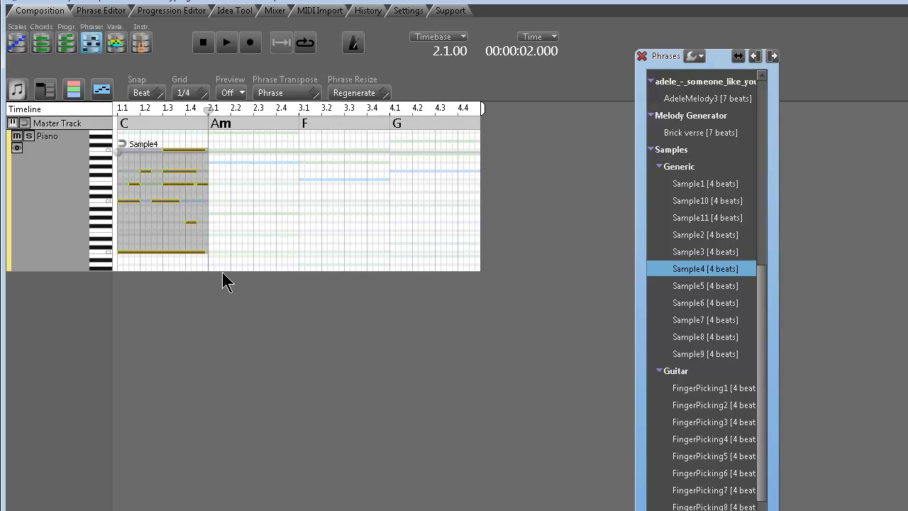
{"action": "key", "text": "c"}
{"action": "key", "text": "v"}
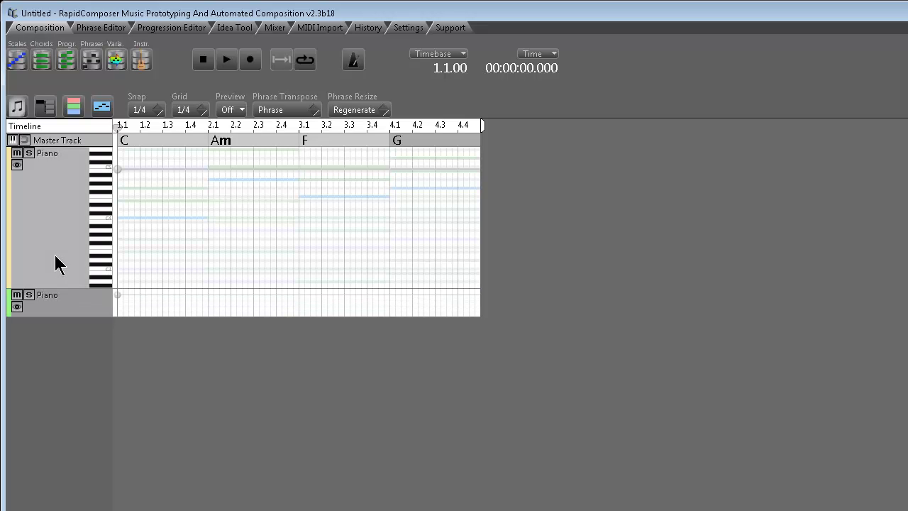
Add Chord Generator phrases on all four chords of the second Piano track and play them.
{"action": "key", "text": "v"}
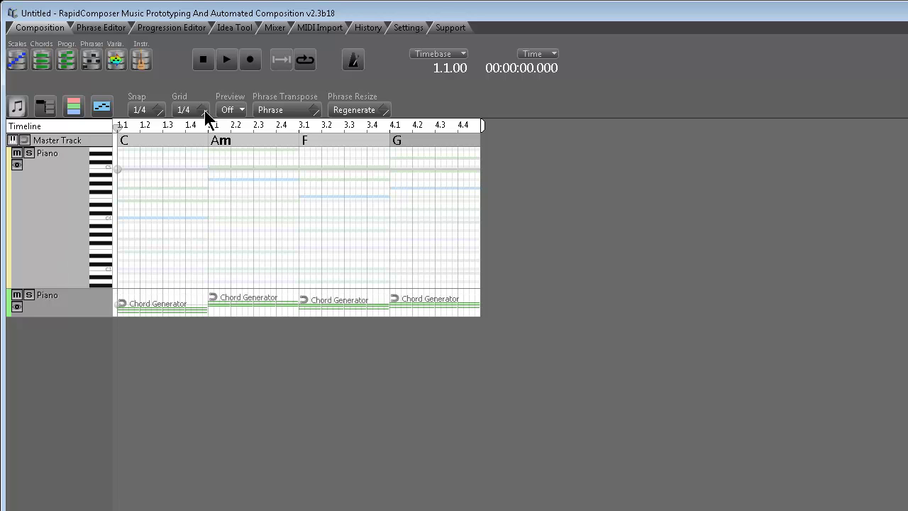
{"action": "left_click", "coordinate": [228, 60]}
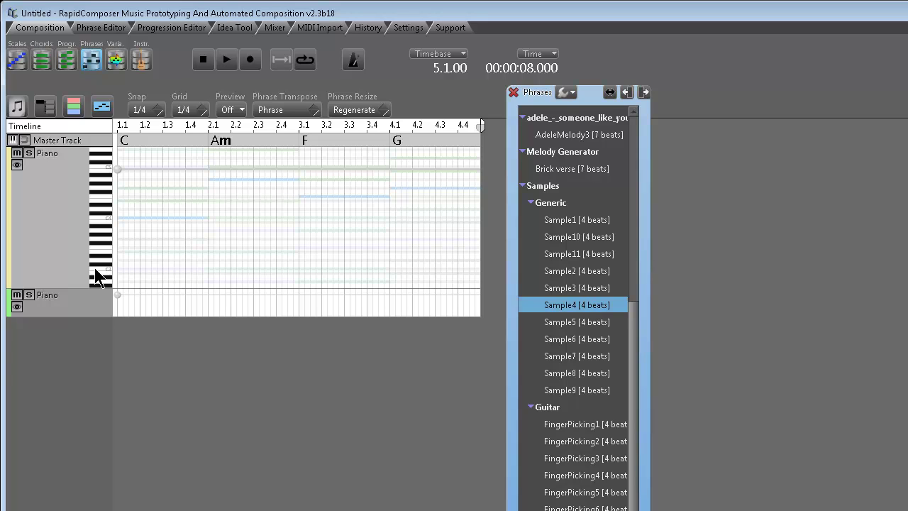
Fill the second Piano track with Sample4 on every chord and play it from the start.
{"action": "key", "text": "f"}
{"action": "left_click", "coordinate": [208, 61]}
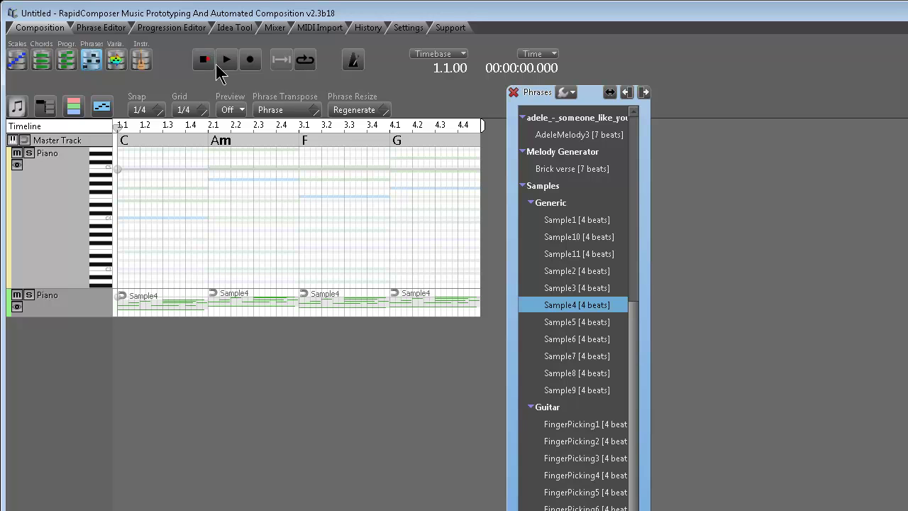
{"action": "left_click", "coordinate": [225, 61]}
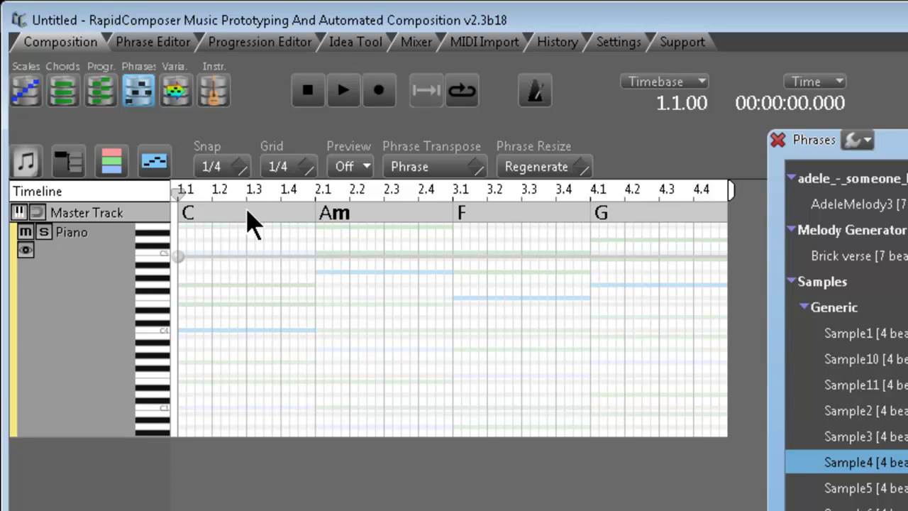
{"action": "left_click", "coordinate": [248, 210]}
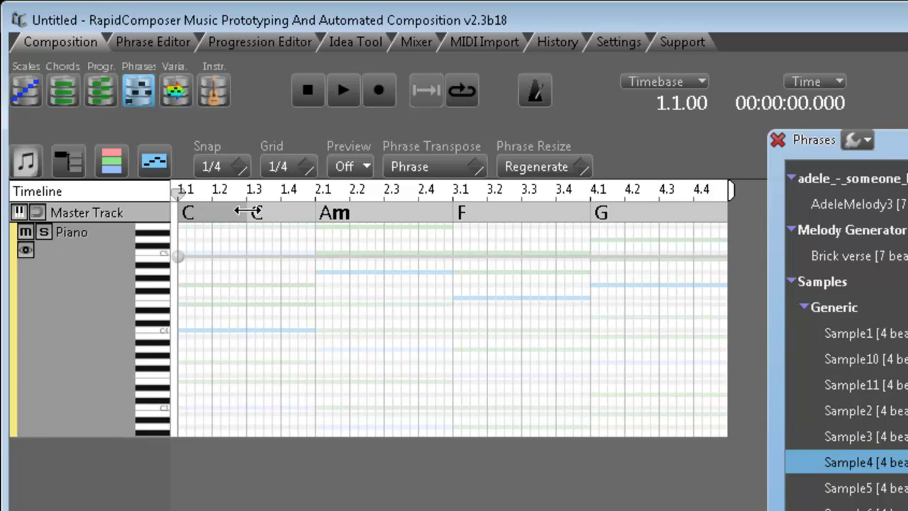
{"action": "left_click", "coordinate": [385, 208]}
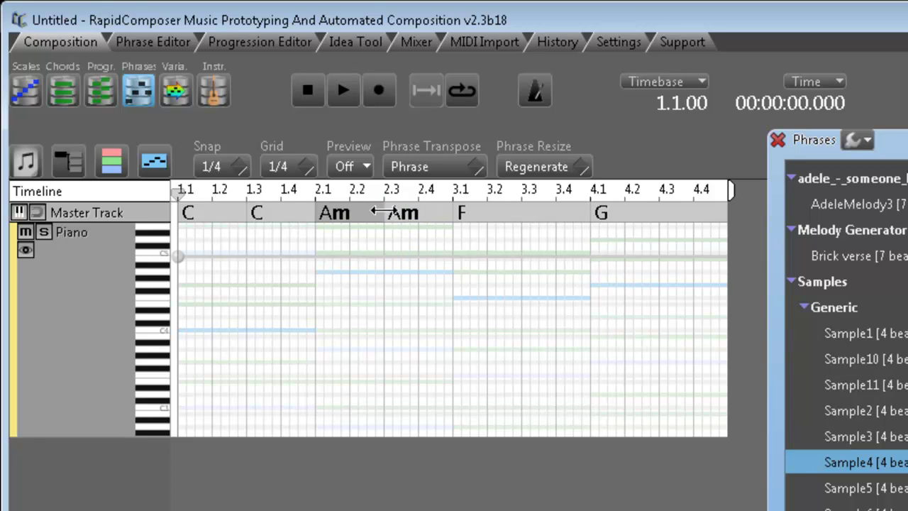
{"action": "right_click", "coordinate": [385, 210]}
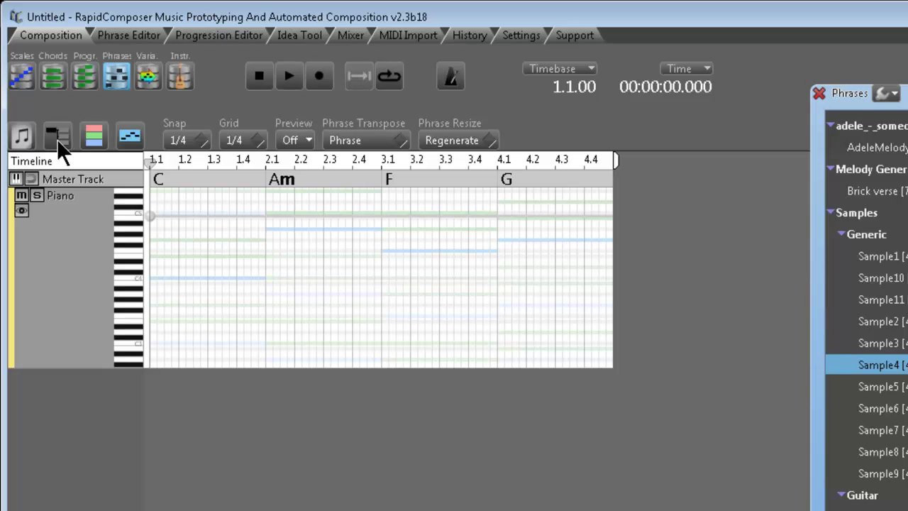
{"action": "left_click", "coordinate": [58, 138]}
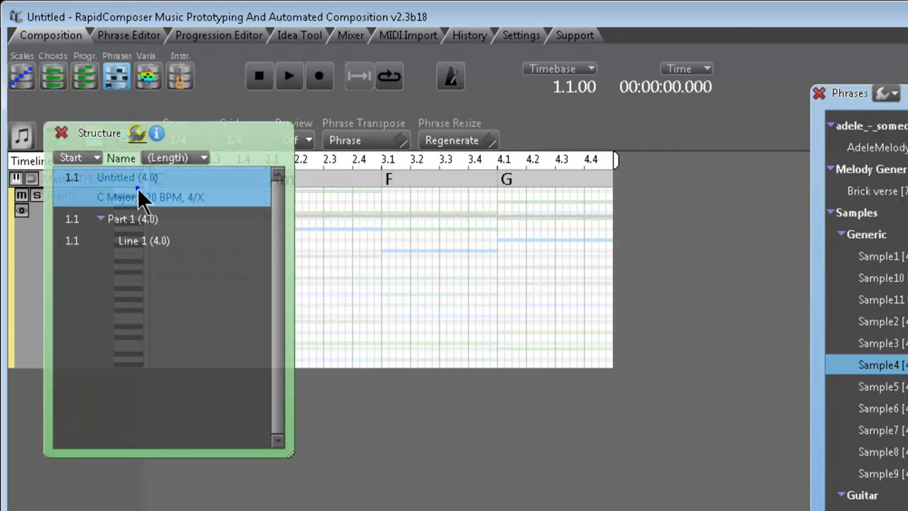
{"action": "left_click", "coordinate": [139, 192]}
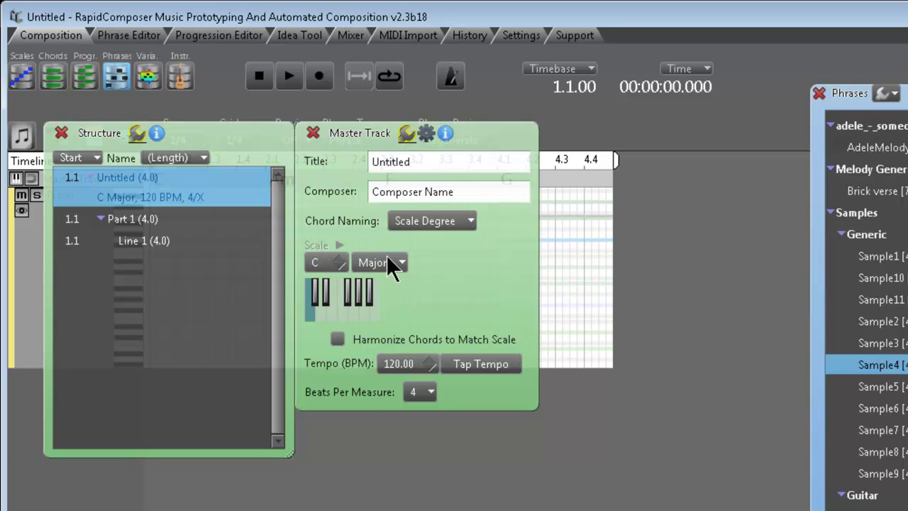
{"action": "left_click", "coordinate": [430, 392]}
{"action": "left_click", "coordinate": [508, 383]}
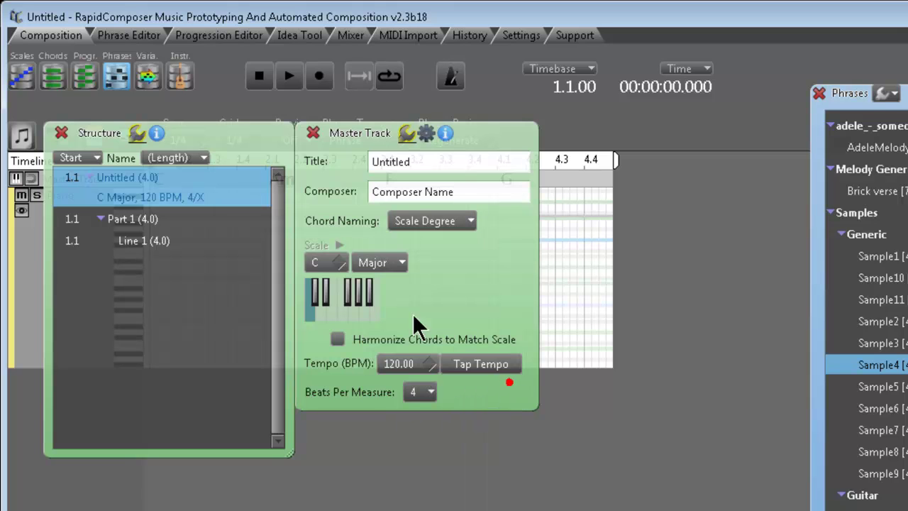
{"action": "left_click", "coordinate": [312, 132]}
{"action": "left_click", "coordinate": [61, 133]}
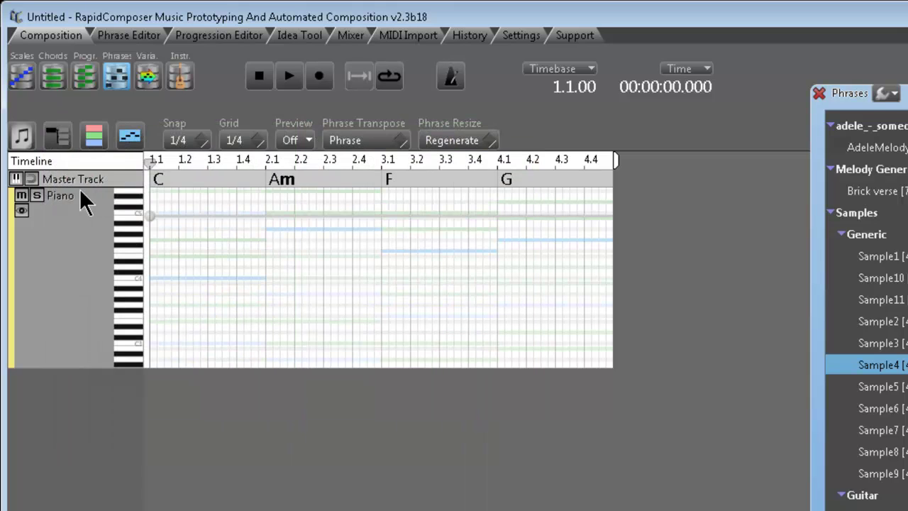
{"action": "left_click", "coordinate": [89, 177]}
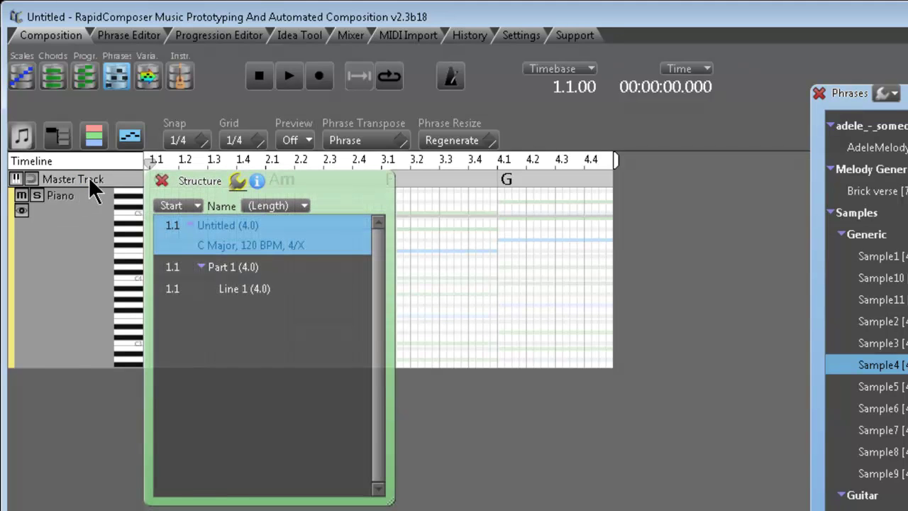
{"action": "left_click", "coordinate": [249, 237]}
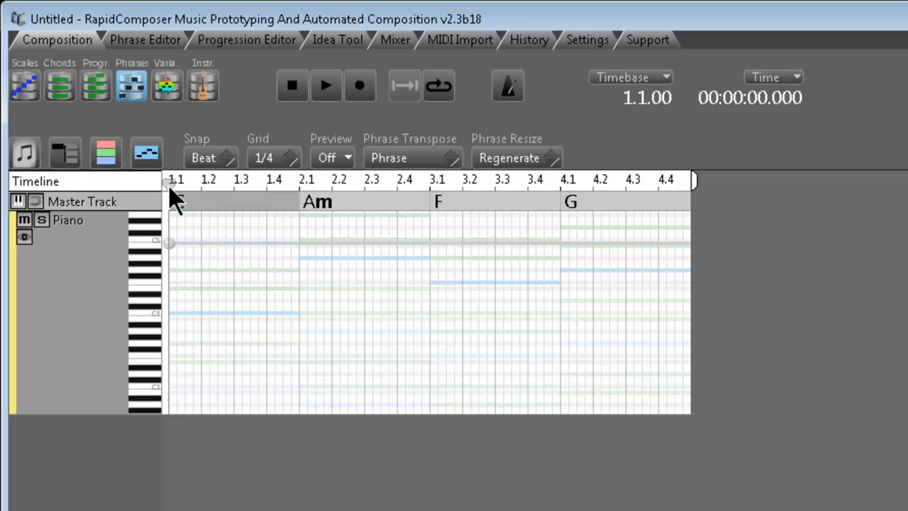
Lengthen the opening C chord by two beats and insert an extra bar before F.
{"action": "mouse_move", "coordinate": [168, 185]}
{"action": "left_mouse_down"}
{"action": "mouse_move", "coordinate": [266, 190]}
{"action": "mouse_move", "coordinate": [265, 202]}
{"action": "left_mouse_up"}
{"action": "left_click", "coordinate": [423, 180]}
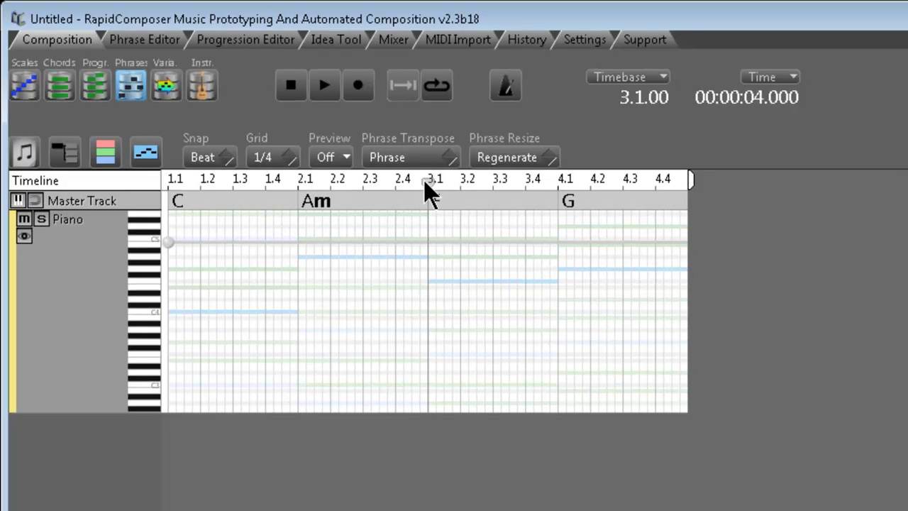
{"action": "left_click_drag", "start_coordinate": [423, 180], "coordinate": [442, 229]}
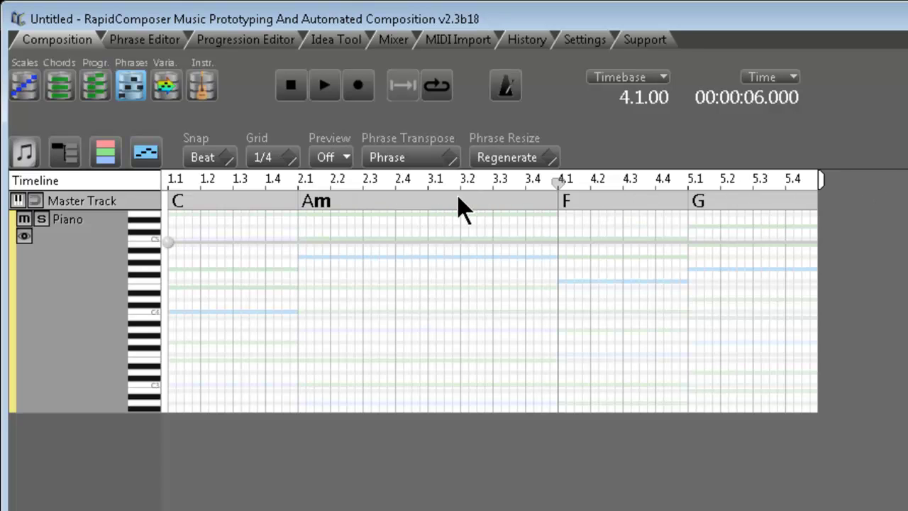
Add a new chord at bar 3.1 with root D, making it Dm.
{"action": "double_click", "coordinate": [429, 199]}
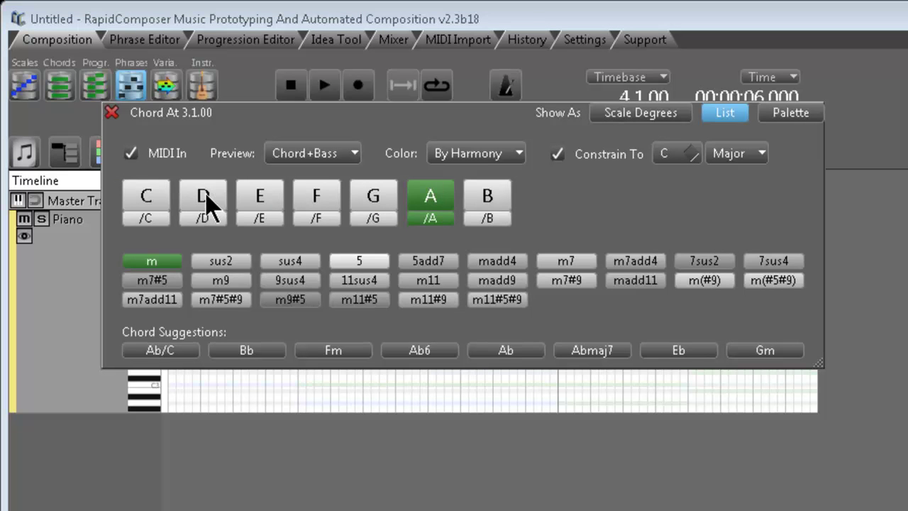
{"action": "left_click", "coordinate": [206, 200]}
{"action": "left_click", "coordinate": [111, 112]}
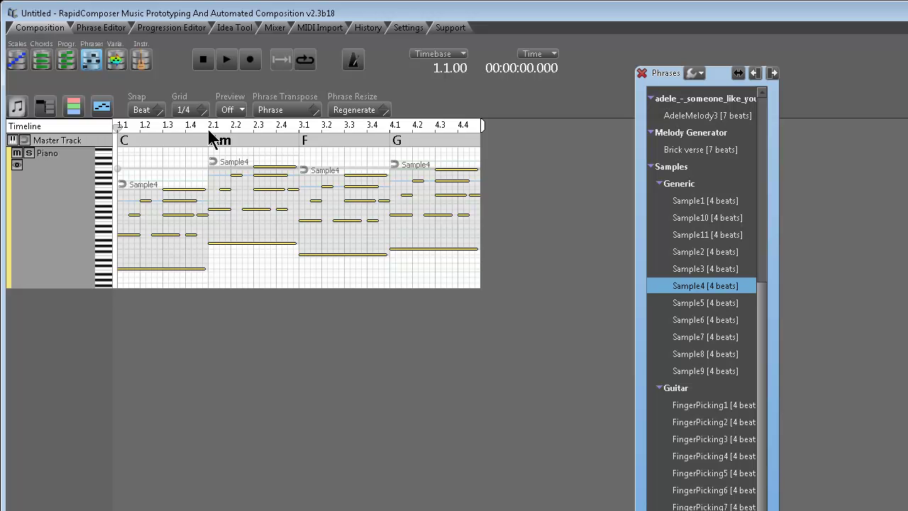
Split the Am phrase at beat 2.3 and transpose its second half lower.
{"action": "left_click", "coordinate": [255, 126]}
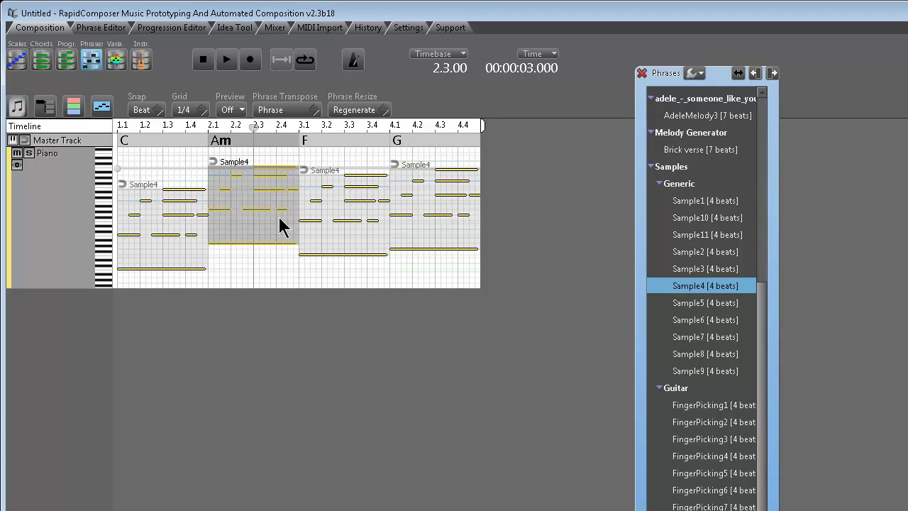
{"action": "key", "text": "s"}
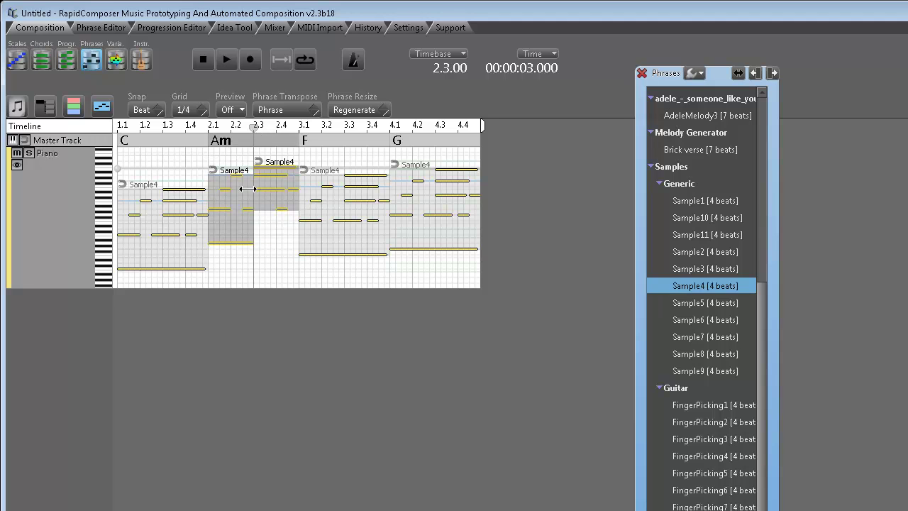
{"action": "left_click", "coordinate": [207, 128]}
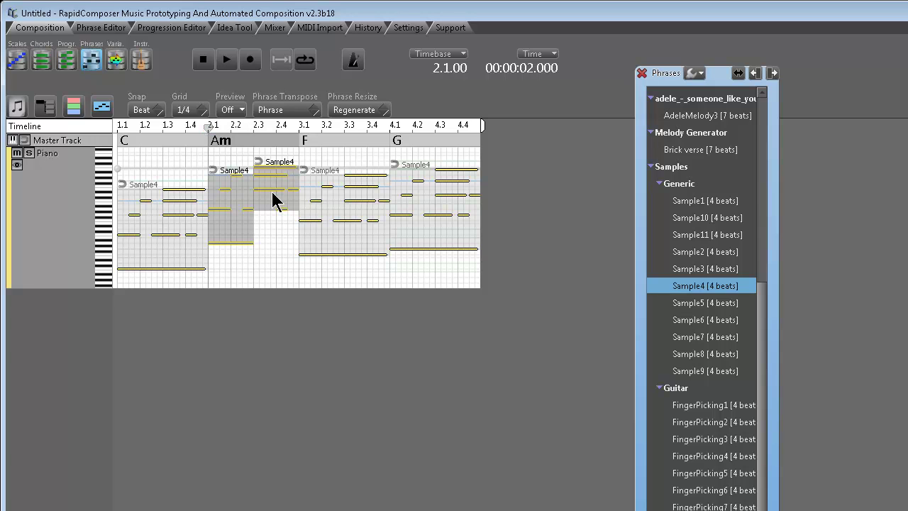
{"action": "left_click_drag", "start_coordinate": [265, 154], "coordinate": [268, 212]}
Move the C phrase onto F, delete the F and G phrases, move Am onto C, and play.
{"action": "left_click_drag", "start_coordinate": [178, 211], "coordinate": [345, 198]}
{"action": "key", "text": "Delete"}
{"action": "key", "text": "Delete"}
{"action": "left_click_drag", "start_coordinate": [234, 206], "coordinate": [144, 210]}
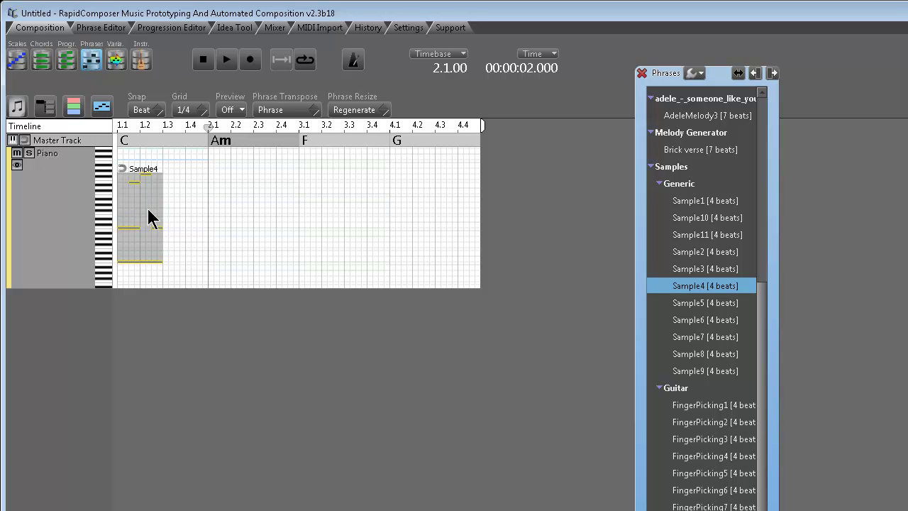
{"action": "left_click", "coordinate": [226, 60]}
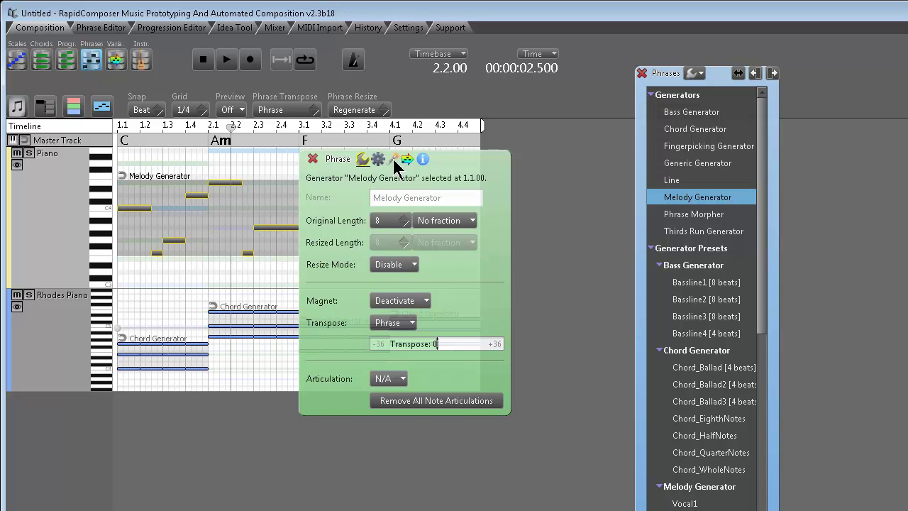
Show the Melody Generator parameters and audition the regenerated melody several times from the start.
{"action": "left_click", "coordinate": [393, 160]}
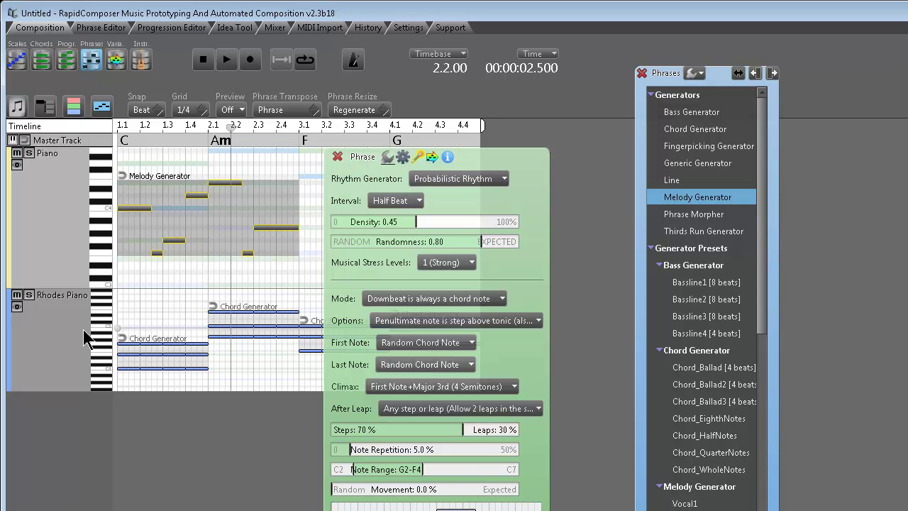
{"action": "left_click_drag", "start_coordinate": [470, 161], "coordinate": [474, 139]}
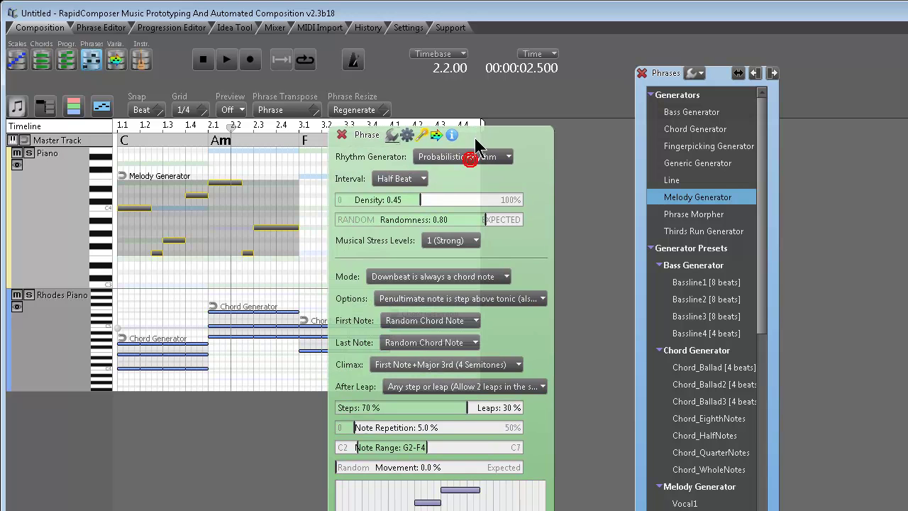
{"action": "left_click", "coordinate": [203, 61]}
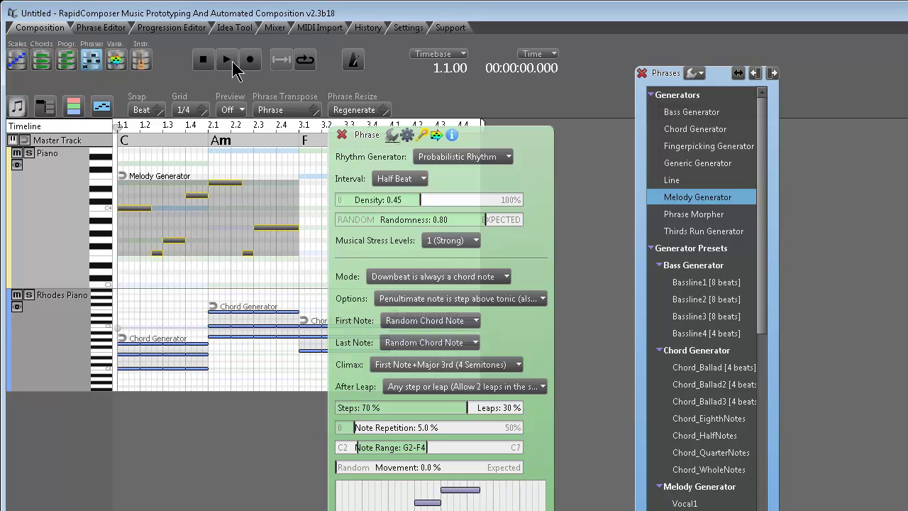
{"action": "left_click", "coordinate": [230, 61]}
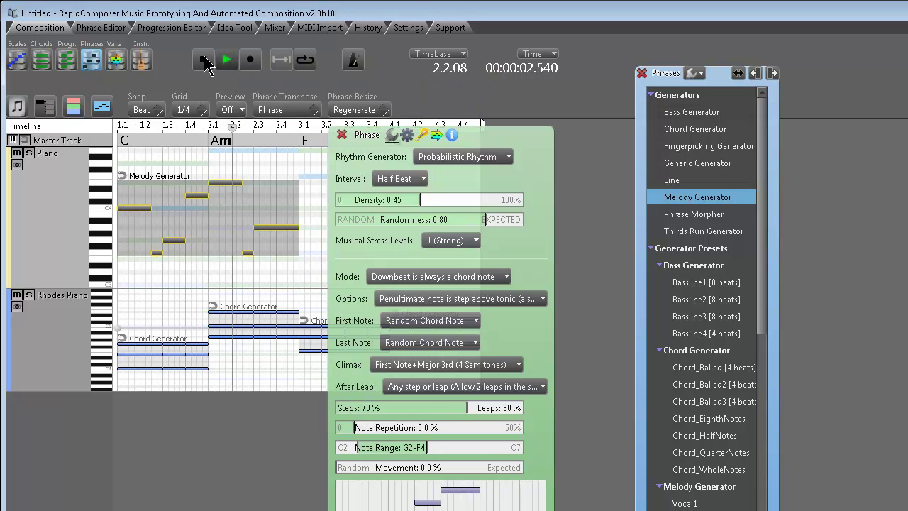
{"action": "left_click", "coordinate": [206, 61]}
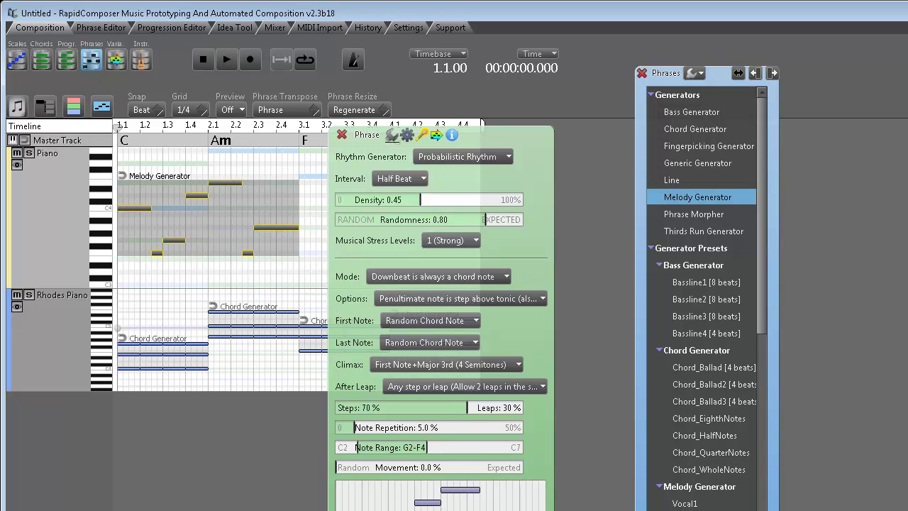
{"action": "left_click_drag", "start_coordinate": [498, 172], "coordinate": [493, 163]}
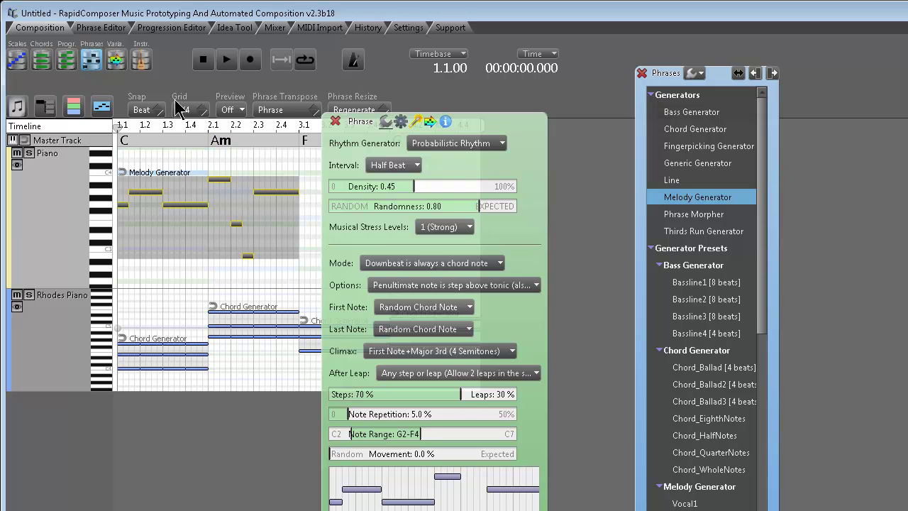
{"action": "left_click", "coordinate": [226, 60]}
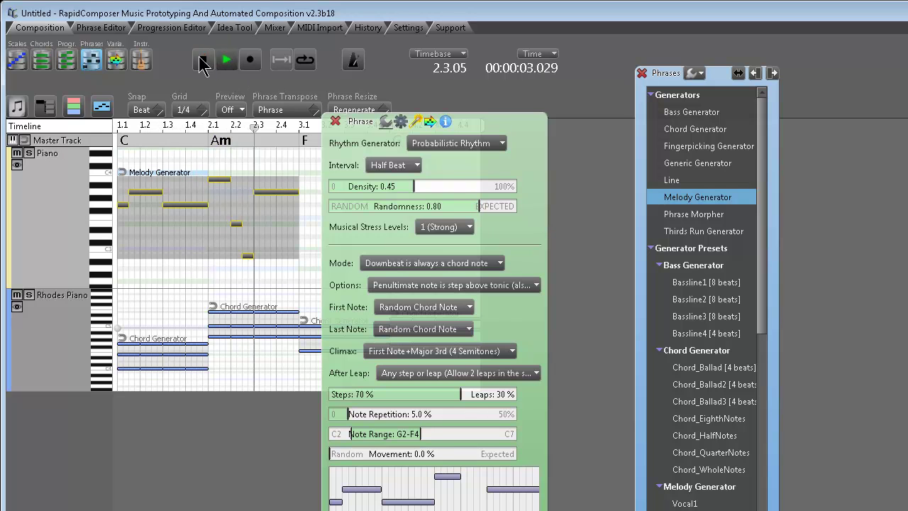
{"action": "left_click", "coordinate": [202, 61]}
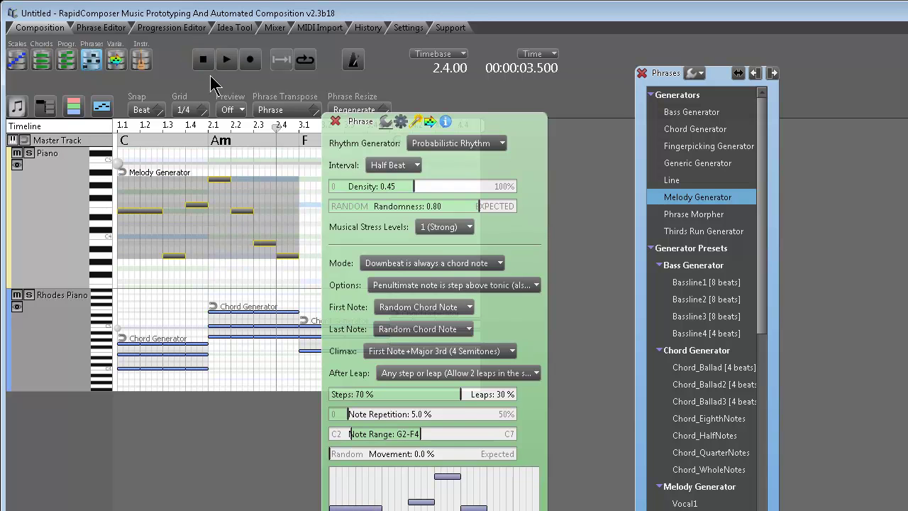
{"action": "left_click", "coordinate": [227, 61]}
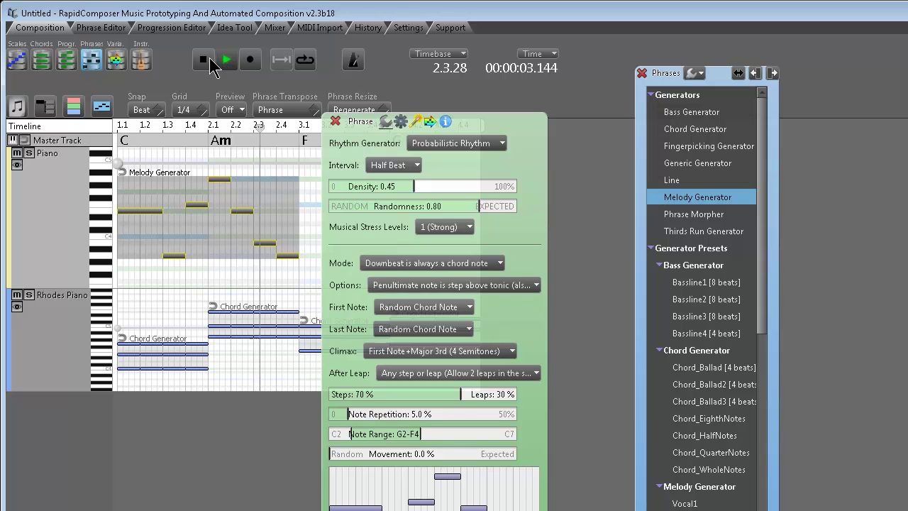
{"action": "left_click", "coordinate": [205, 61]}
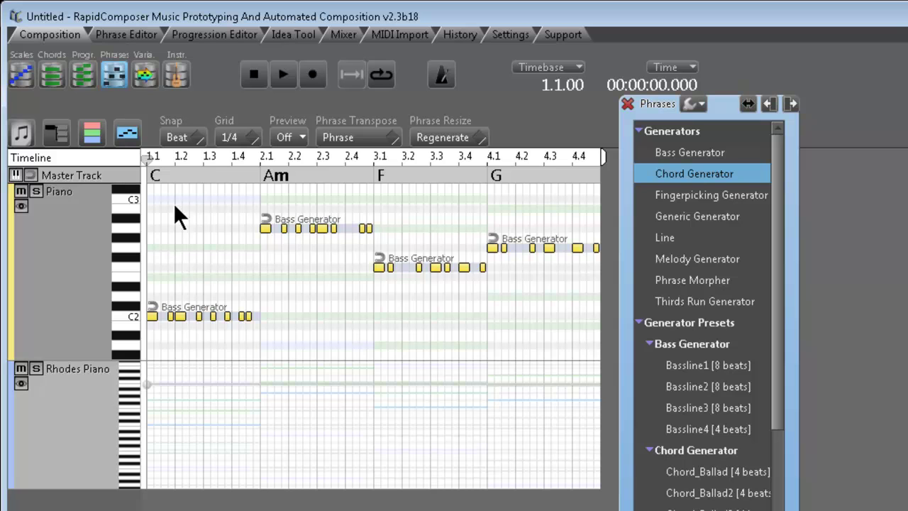
Delete the Bass, Chord, Fingerpicking and Melody Generator phrases from the Piano track.
{"action": "left_click_drag", "start_coordinate": [168, 196], "coordinate": [541, 372]}
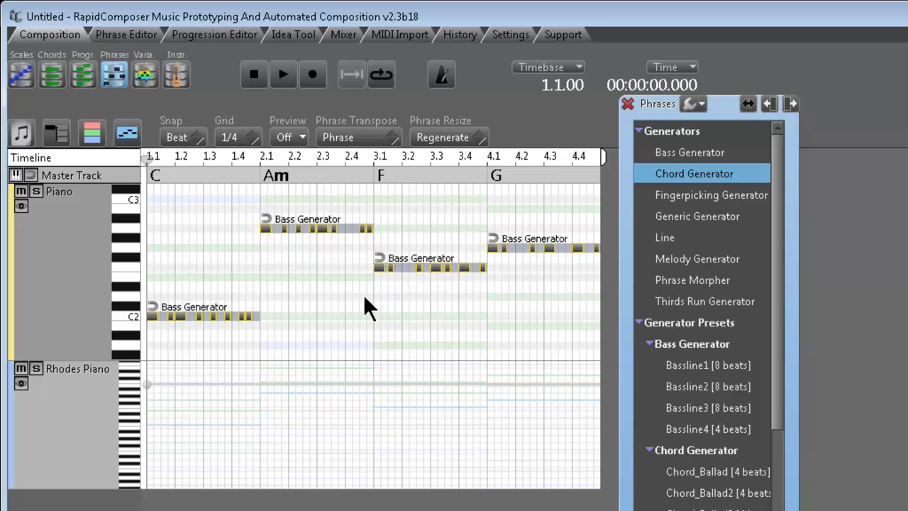
{"action": "key", "text": "Delete"}
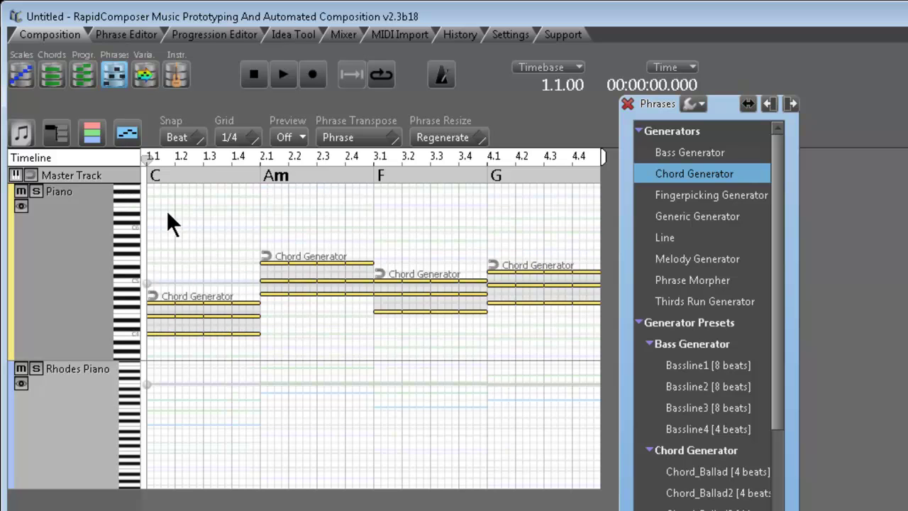
{"action": "left_click_drag", "start_coordinate": [166, 210], "coordinate": [547, 348]}
{"action": "key", "text": "Delete"}
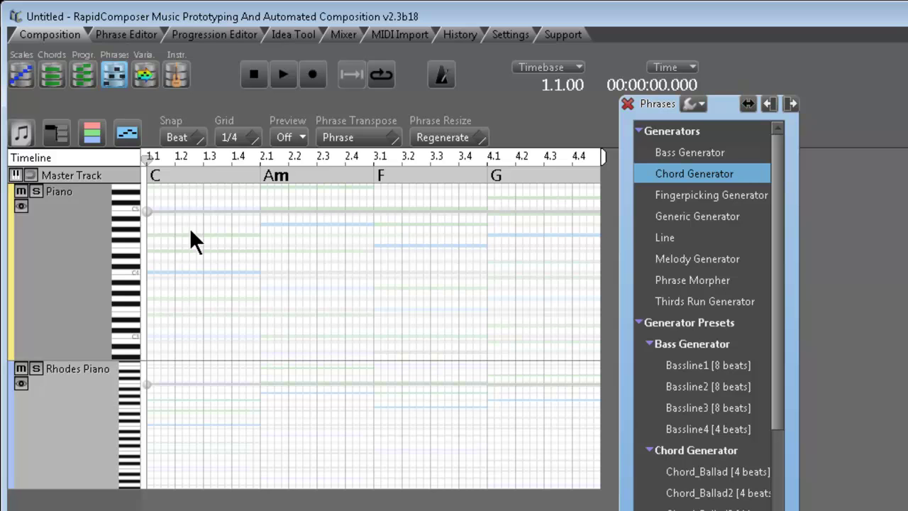
{"action": "left_click_drag", "start_coordinate": [183, 239], "coordinate": [544, 329]}
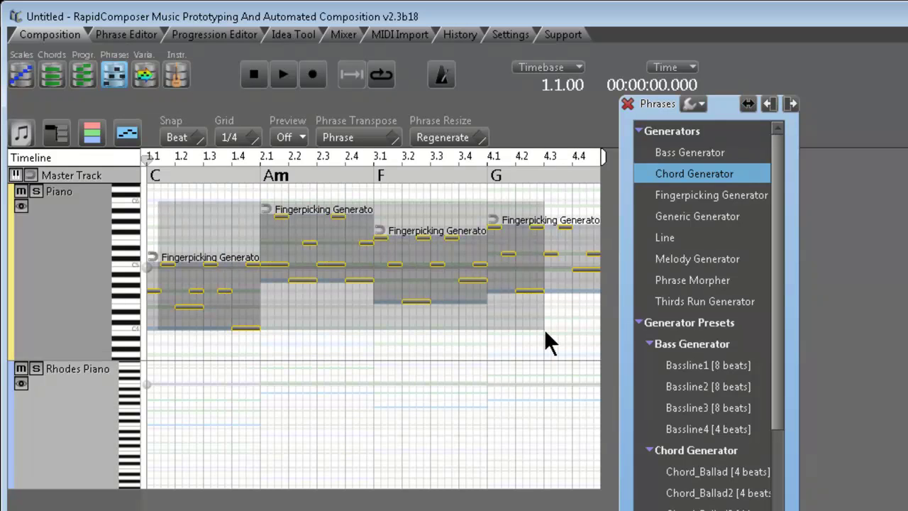
{"action": "key", "text": "Delete"}
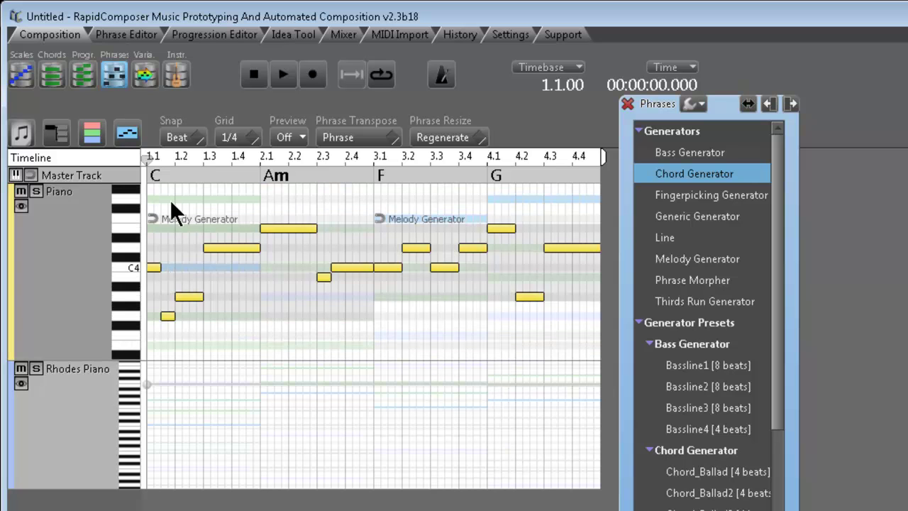
{"action": "left_click_drag", "start_coordinate": [175, 198], "coordinate": [477, 313]}
{"action": "key", "text": "Delete"}
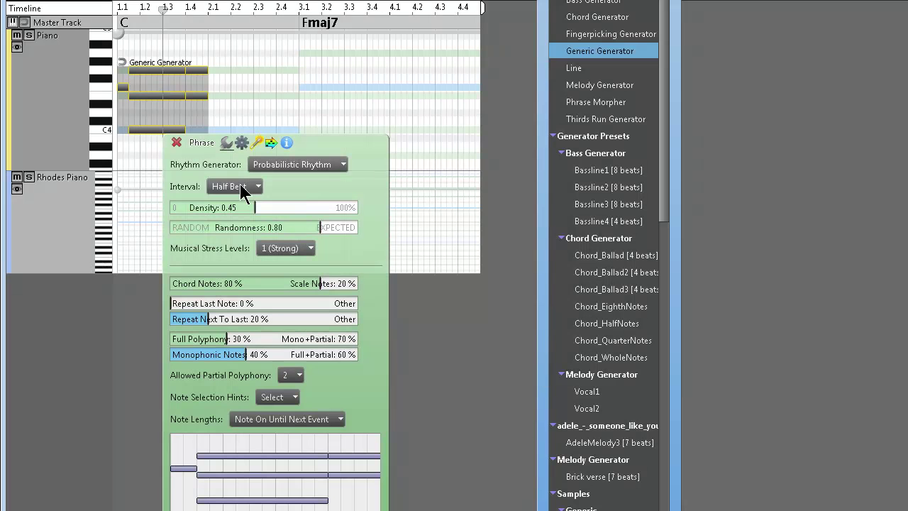
Switch the Generic Generator phrase's rhythm generator to Subdivision with 10 subdivisions.
{"action": "left_click_drag", "start_coordinate": [315, 142], "coordinate": [408, 97]}
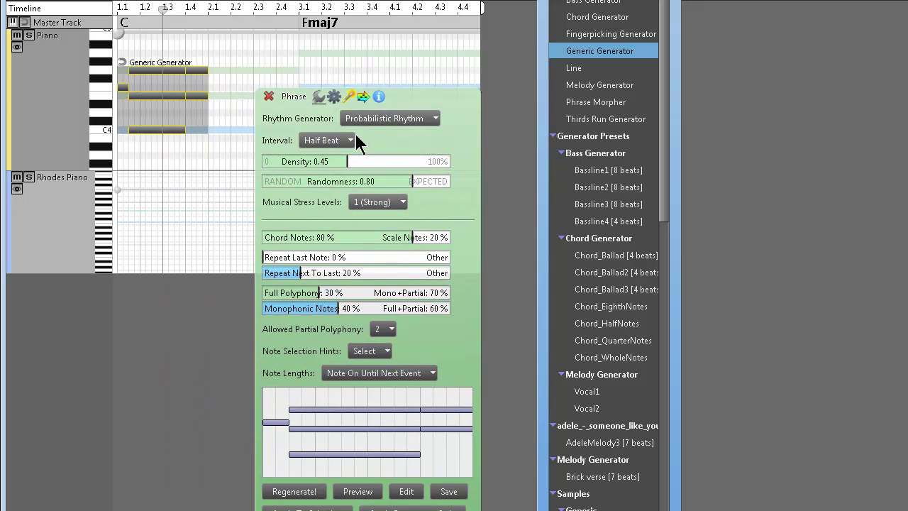
{"action": "left_click", "coordinate": [393, 119]}
{"action": "left_click", "coordinate": [404, 149]}
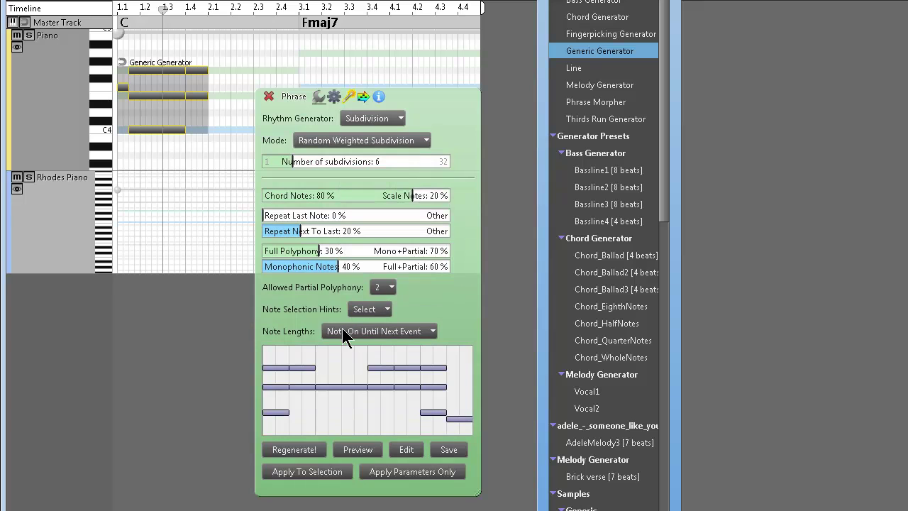
{"action": "left_click_drag", "start_coordinate": [300, 162], "coordinate": [319, 164]}
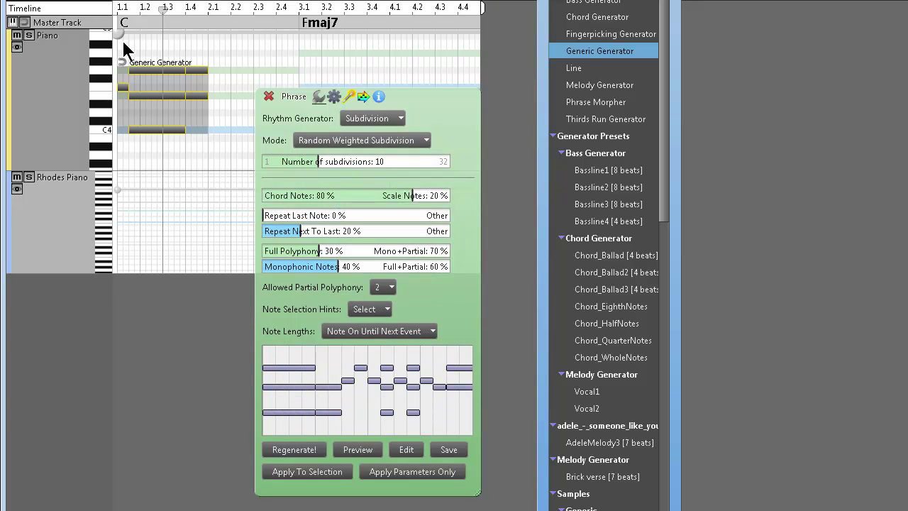
{"action": "left_click_drag", "start_coordinate": [398, 96], "coordinate": [400, 144]}
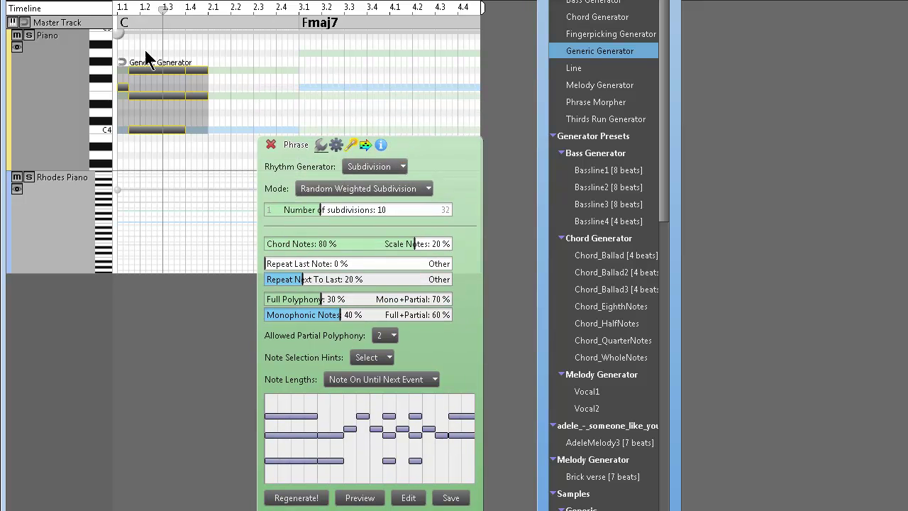
Raise the Generic Generator phrase's original length from 4 to 8 beats.
{"action": "left_click", "coordinate": [320, 144]}
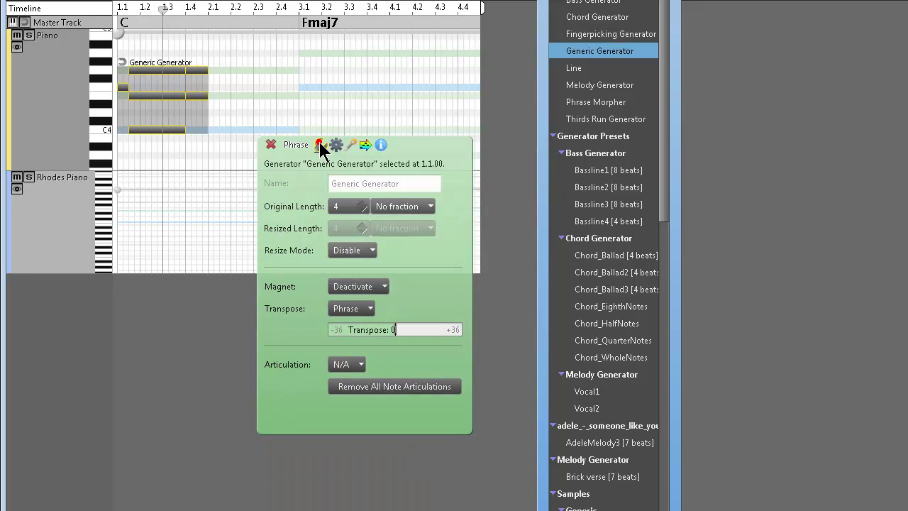
{"action": "left_click", "coordinate": [362, 204]}
{"action": "left_click", "coordinate": [362, 203]}
{"action": "left_click", "coordinate": [362, 203]}
{"action": "left_click", "coordinate": [363, 203]}
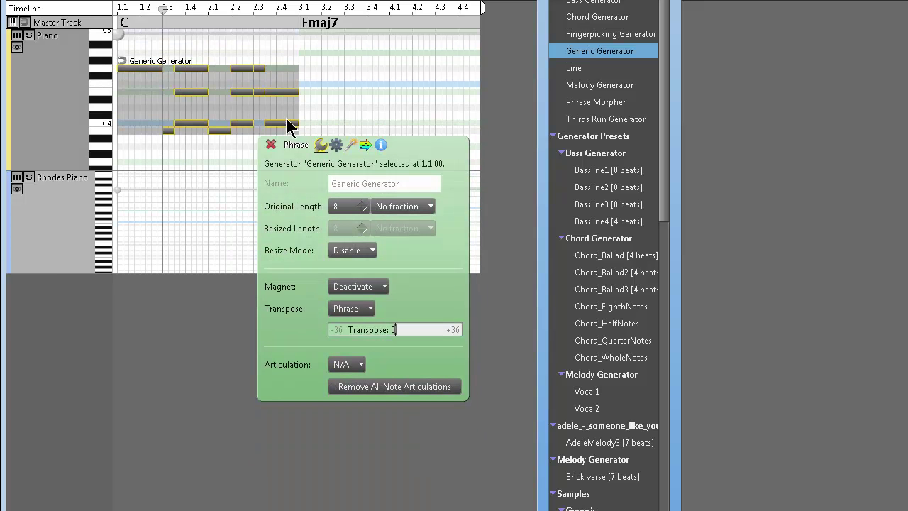
Set rhythm density to 0.72, regenerate the phrase and play it back.
{"action": "left_click", "coordinate": [352, 146]}
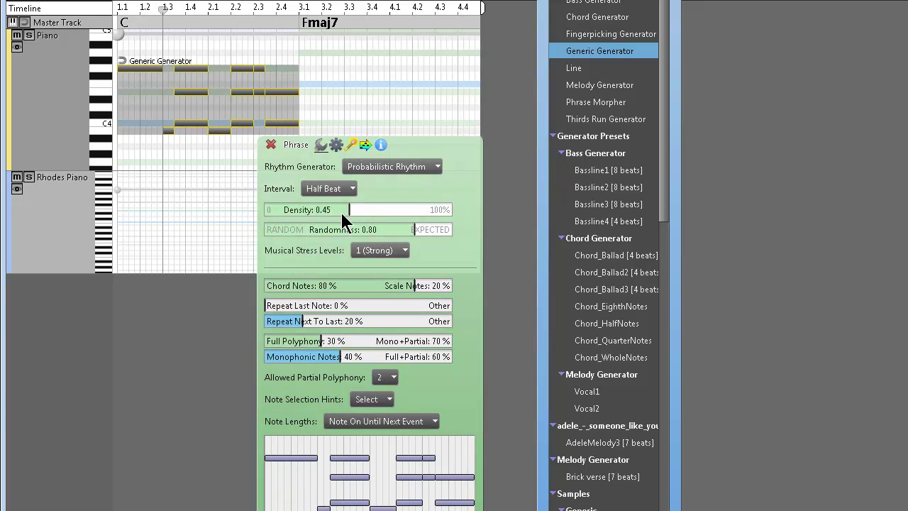
{"action": "left_click_drag", "start_coordinate": [341, 213], "coordinate": [399, 214]}
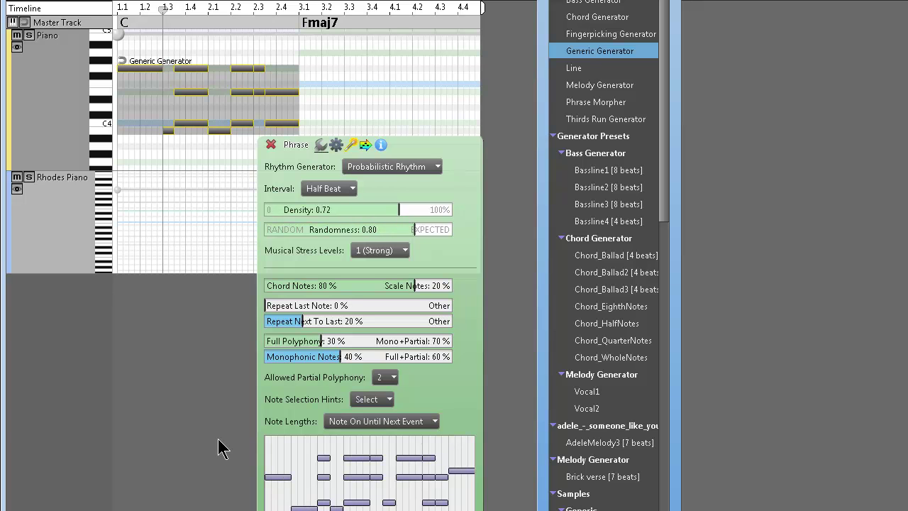
{"action": "left_click", "coordinate": [168, 188]}
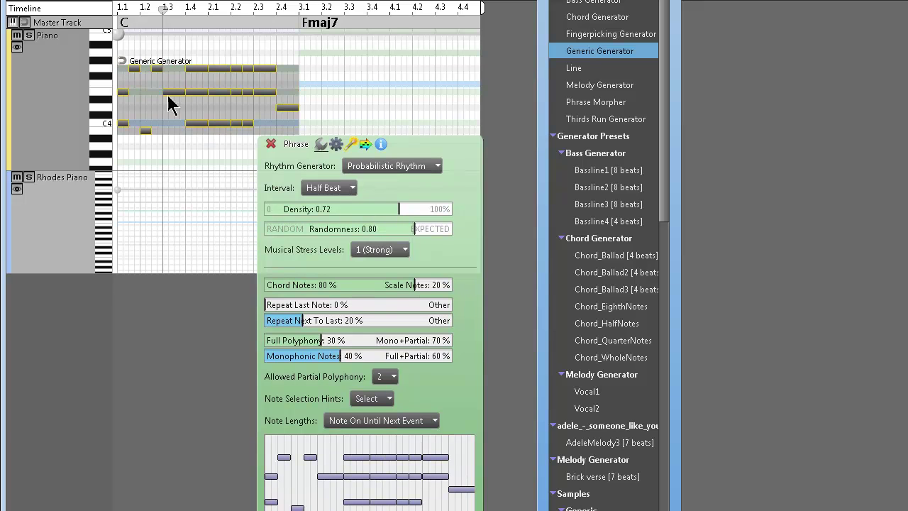
{"action": "key", "text": "space"}
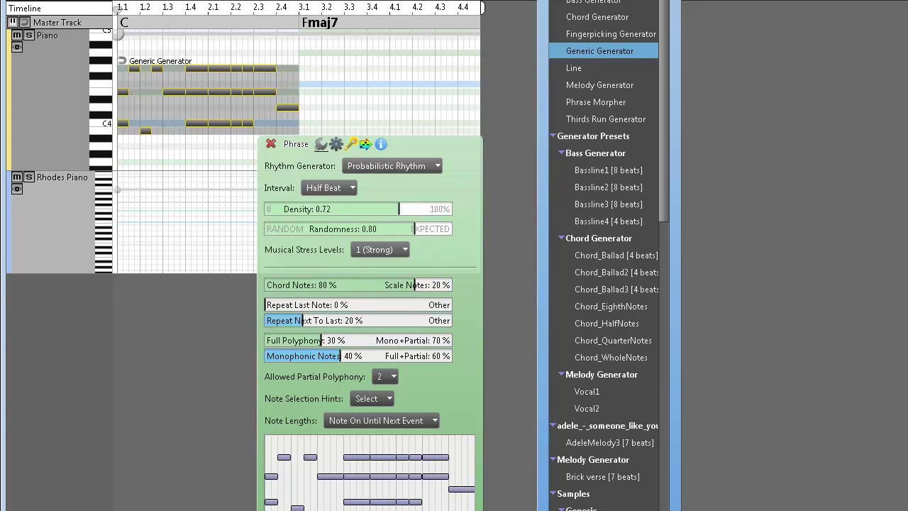
{"action": "key", "text": "space"}
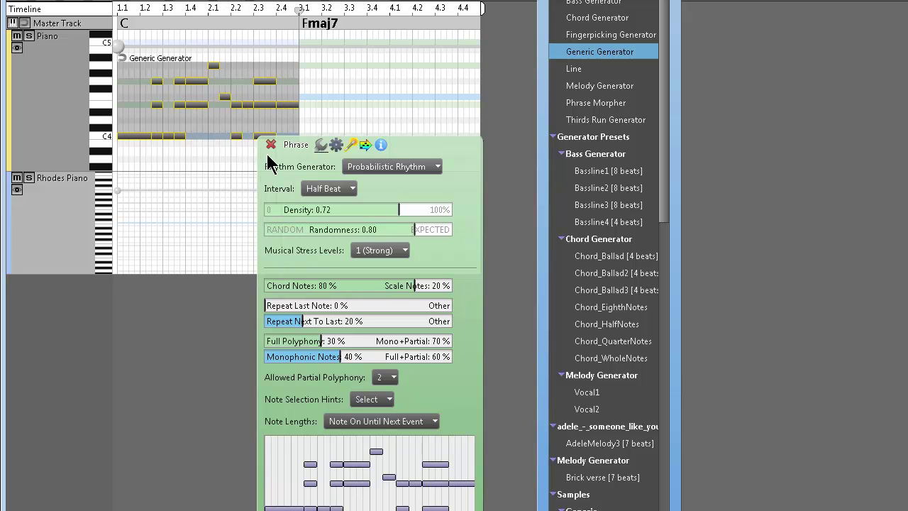
Close the phrase settings and delete the Generic Generator phrase.
{"action": "left_click", "coordinate": [320, 145]}
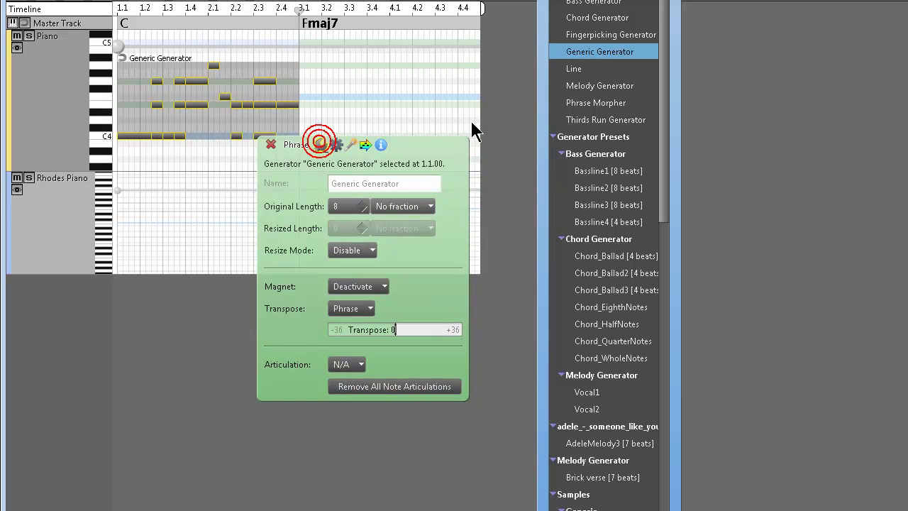
{"action": "left_click", "coordinate": [587, 2]}
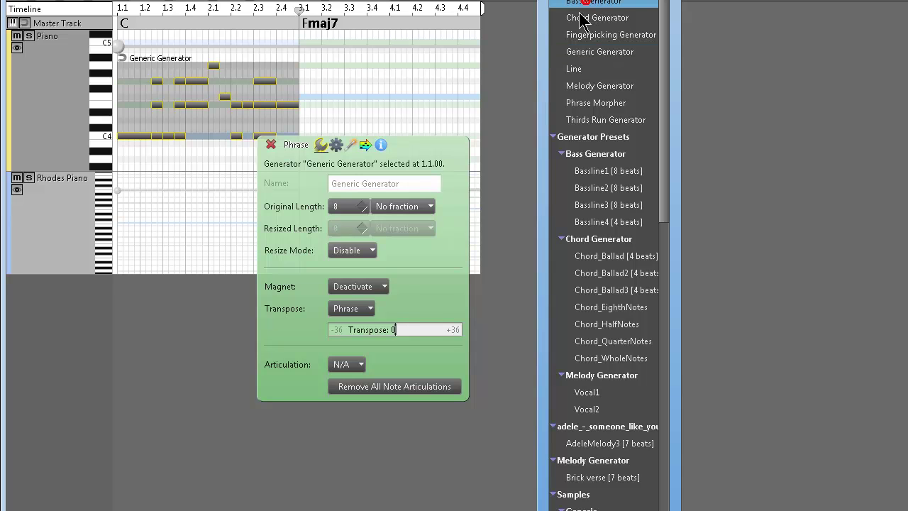
{"action": "left_click", "coordinate": [270, 144]}
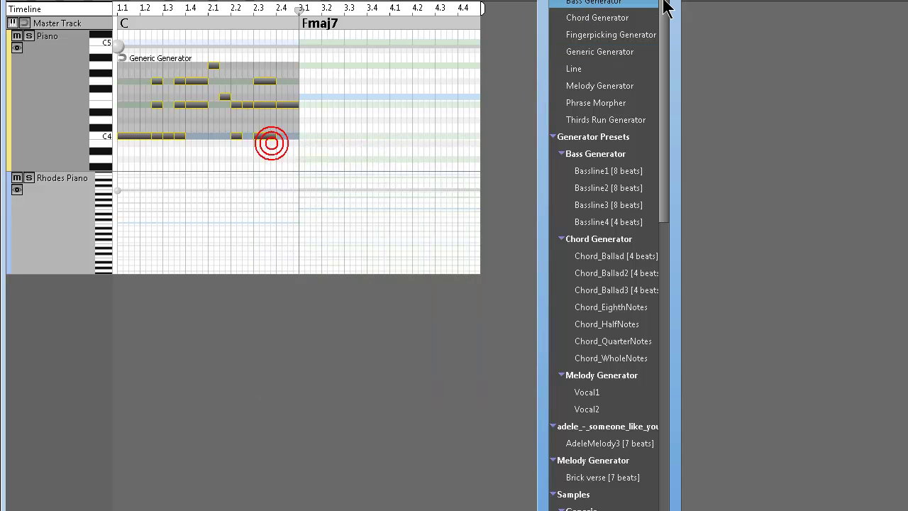
{"action": "key", "text": "Delete"}
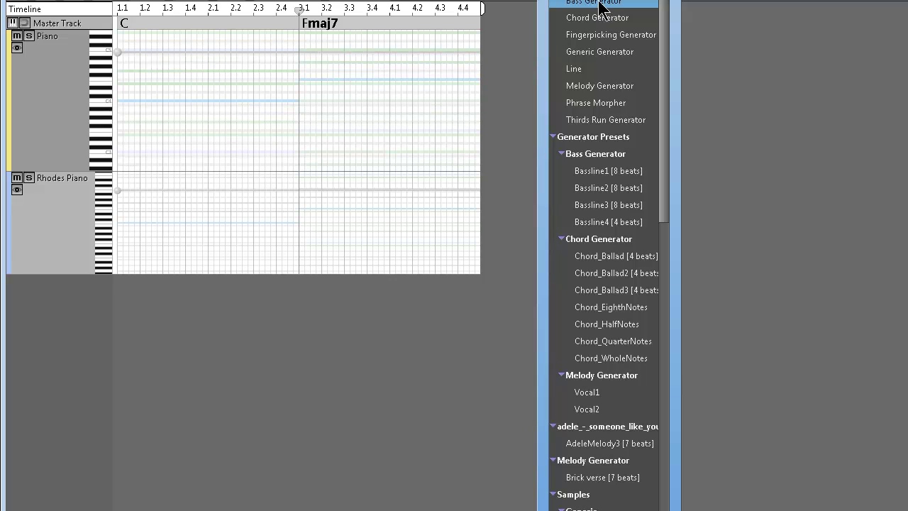
Pick Chord, Fingerpicking and Generic Generator in turn in the phrase list.
{"action": "left_click", "coordinate": [613, 18]}
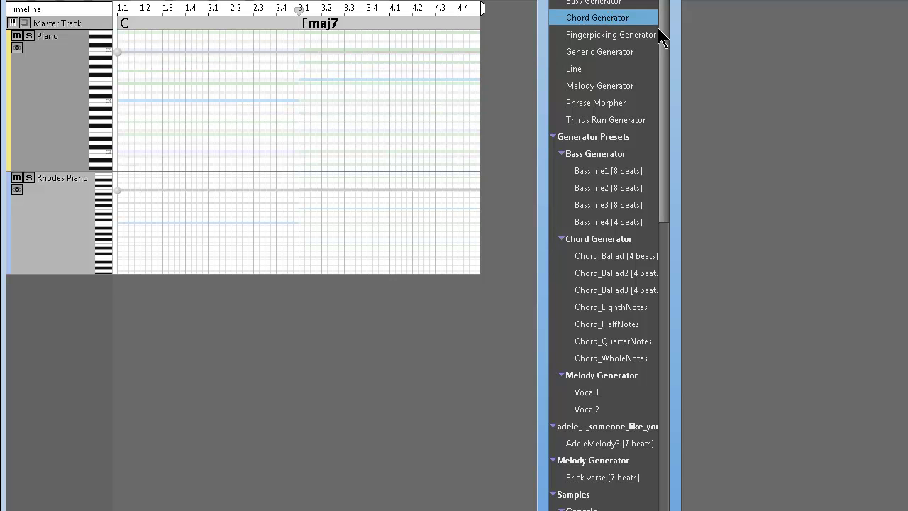
{"action": "left_click", "coordinate": [613, 38]}
{"action": "left_click", "coordinate": [615, 53]}
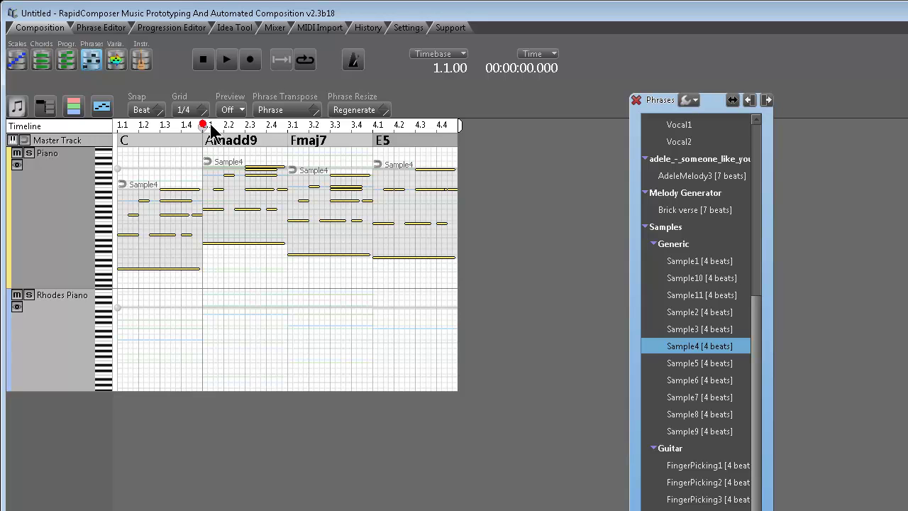
{"action": "left_click_drag", "start_coordinate": [205, 129], "coordinate": [378, 138]}
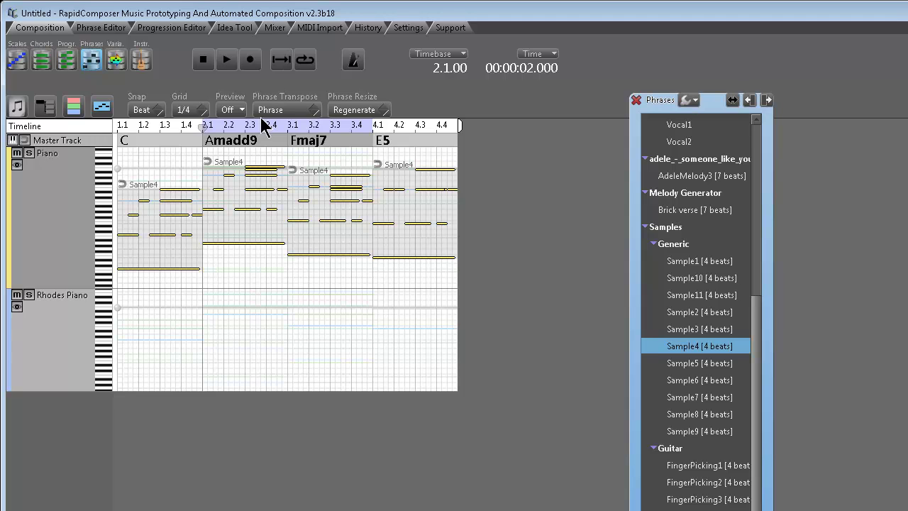
{"action": "left_click", "coordinate": [183, 127]}
{"action": "left_click", "coordinate": [122, 128]}
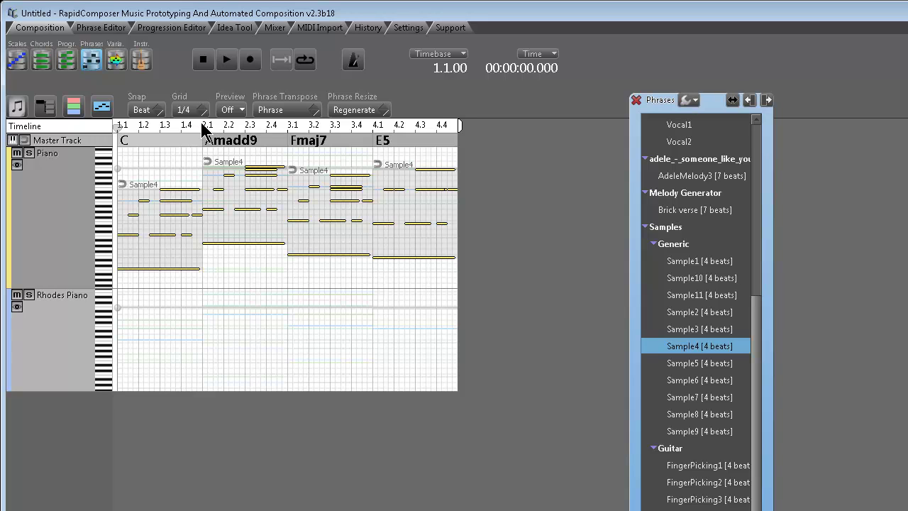
{"action": "key", "text": "space"}
{"action": "left_click", "coordinate": [117, 132]}
{"action": "key", "text": "space"}
{"action": "left_click_drag", "start_coordinate": [206, 132], "coordinate": [357, 134]}
{"action": "left_click", "coordinate": [165, 126]}
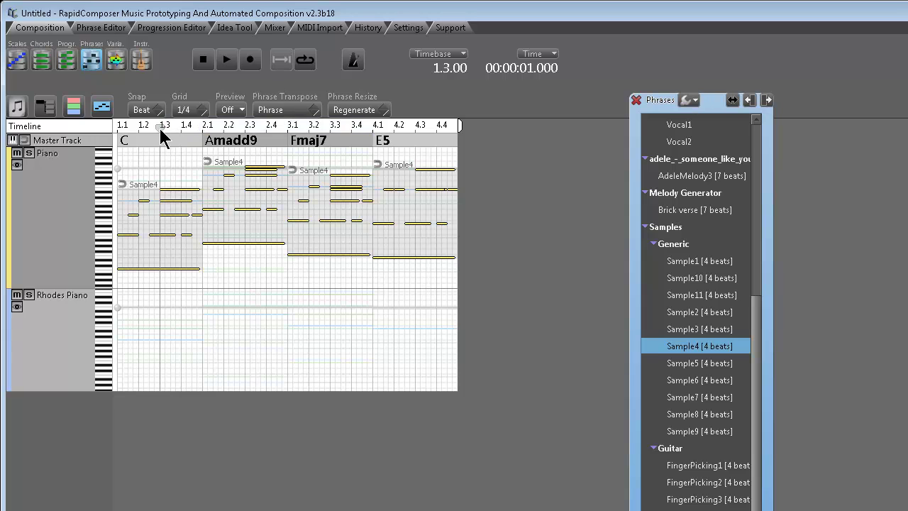
{"action": "left_click_drag", "start_coordinate": [161, 127], "coordinate": [381, 139]}
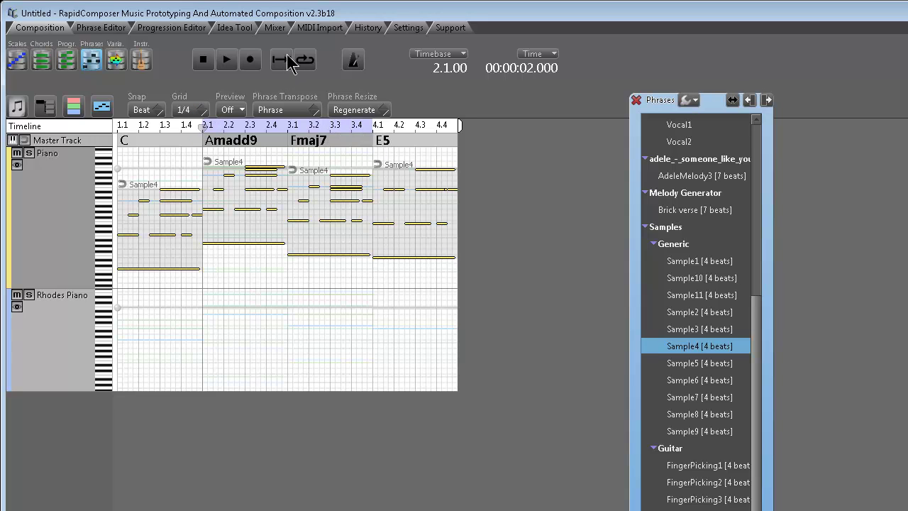
{"action": "left_click", "coordinate": [282, 62]}
{"action": "left_click", "coordinate": [309, 62]}
{"action": "left_click", "coordinate": [226, 60]}
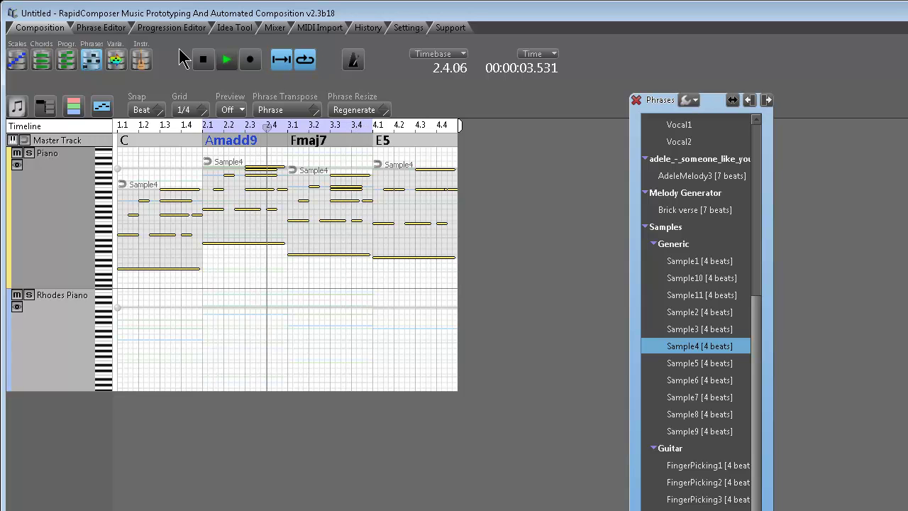
{"action": "left_click", "coordinate": [198, 62]}
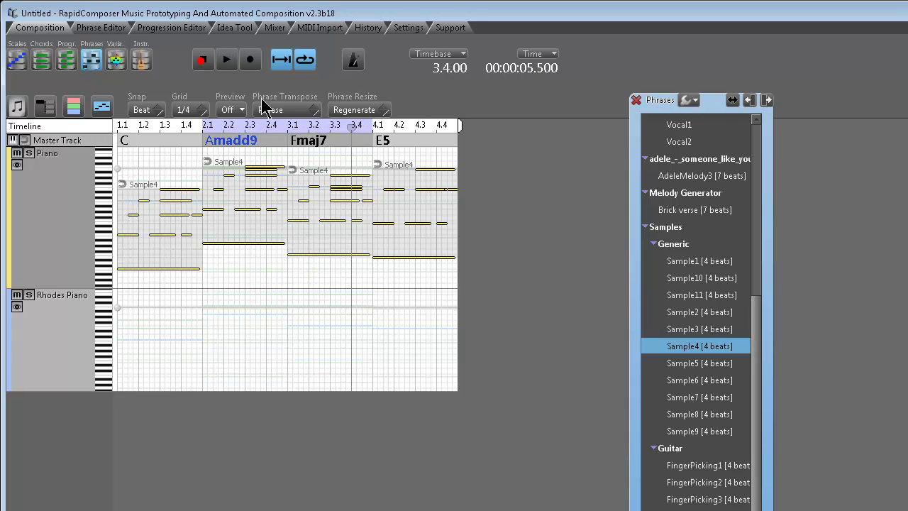
{"action": "left_click", "coordinate": [316, 131]}
{"action": "left_click_drag", "start_coordinate": [290, 132], "coordinate": [367, 135]}
{"action": "left_click", "coordinate": [282, 61]}
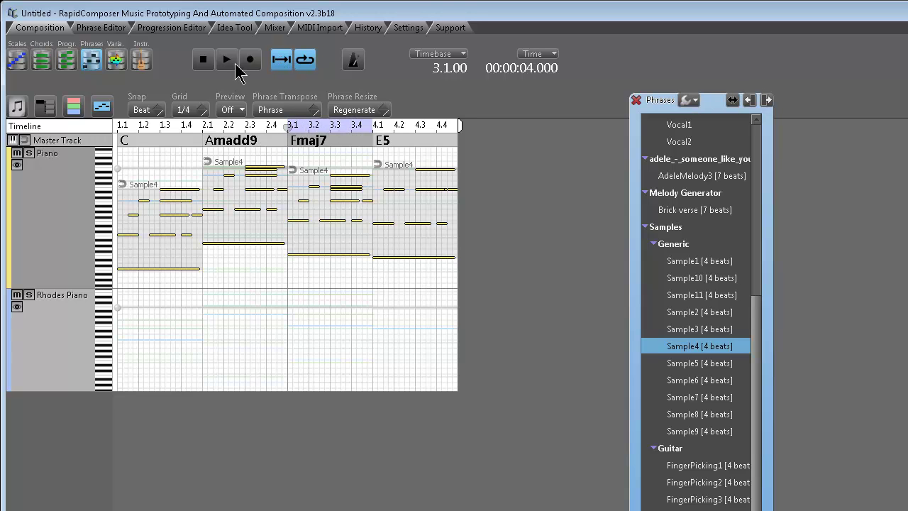
{"action": "left_click", "coordinate": [227, 61]}
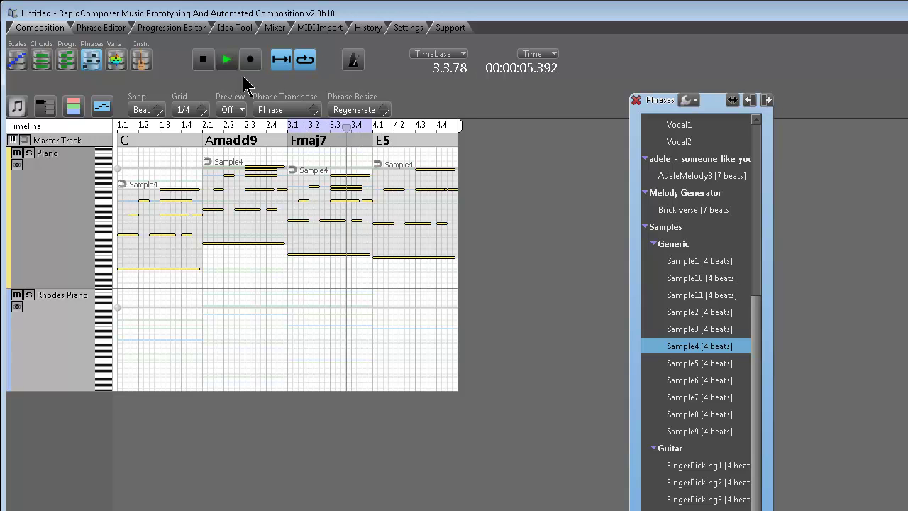
{"action": "left_click", "coordinate": [204, 66]}
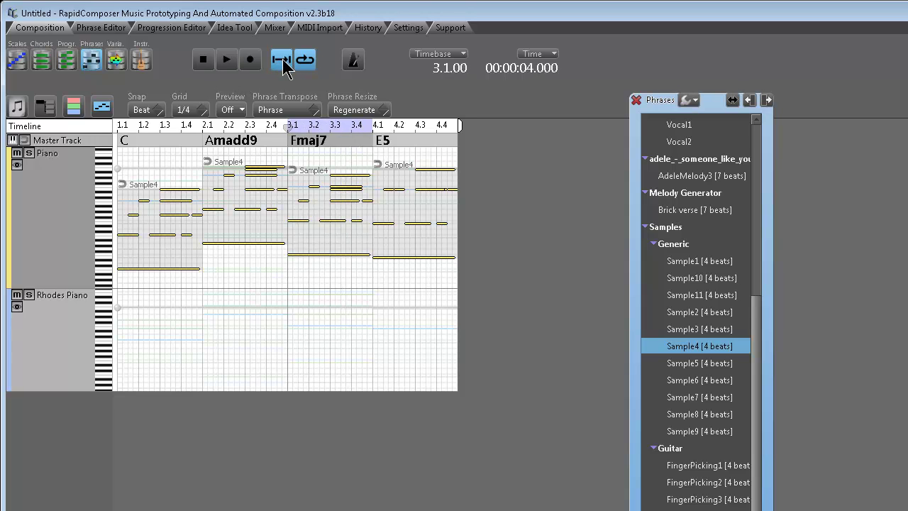
{"action": "left_click", "coordinate": [229, 61]}
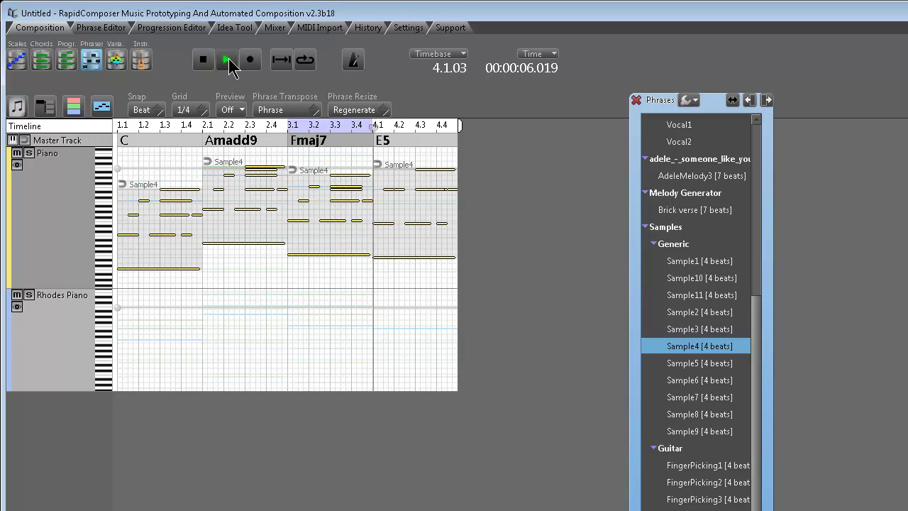
{"action": "left_click", "coordinate": [204, 61]}
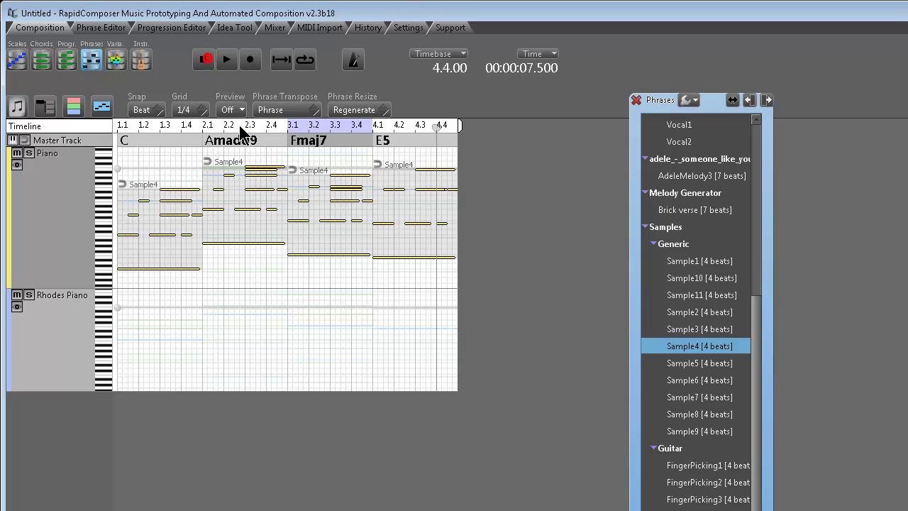
{"action": "left_click", "coordinate": [244, 126]}
{"action": "left_click", "coordinate": [205, 61]}
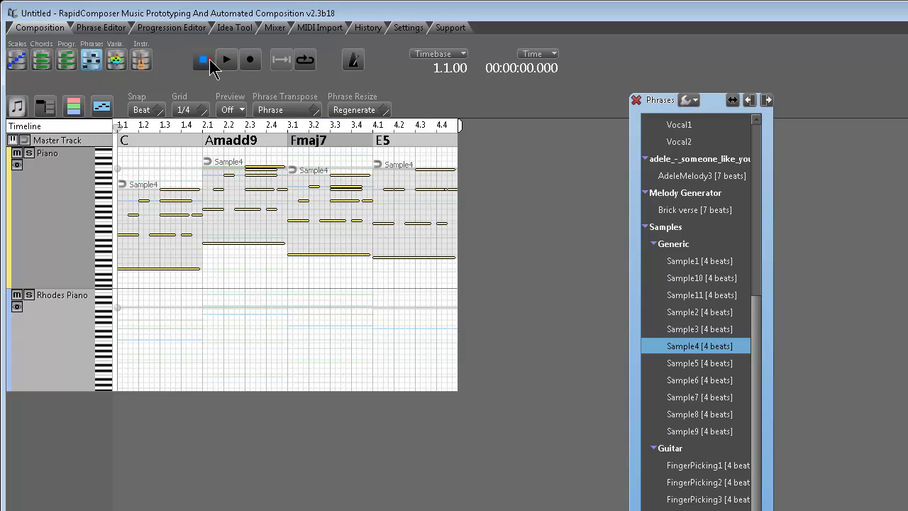
{"action": "key", "text": "space"}
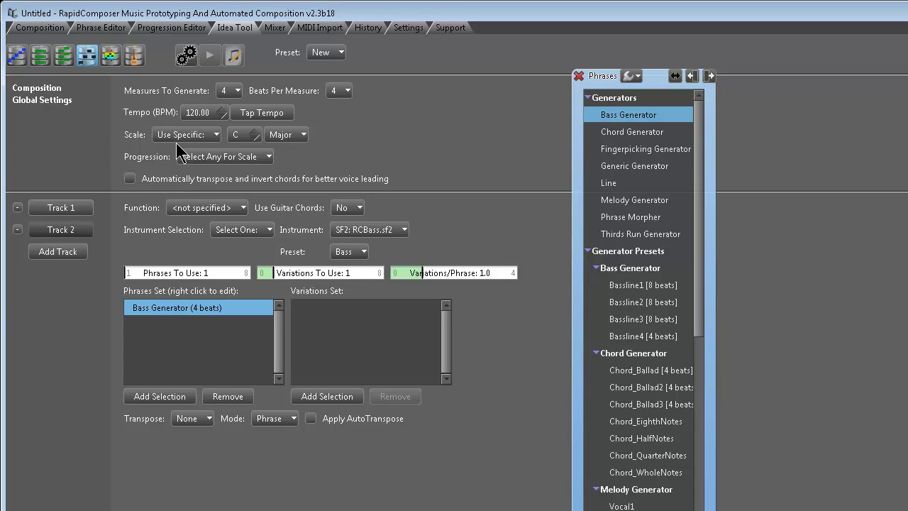
Review the generation settings for Track 1 (Piano) and Track 2 (Bass) in the Idea Tool.
{"action": "left_click", "coordinate": [61, 209]}
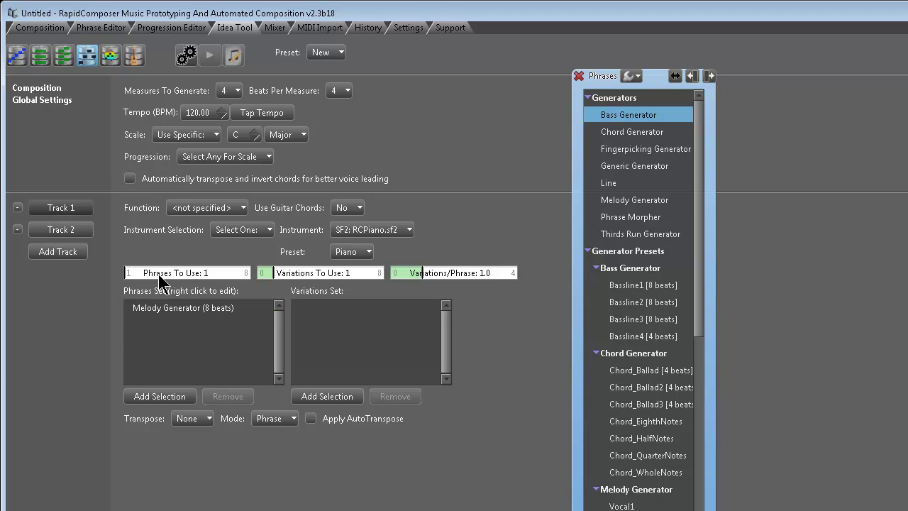
{"action": "left_click", "coordinate": [59, 231]}
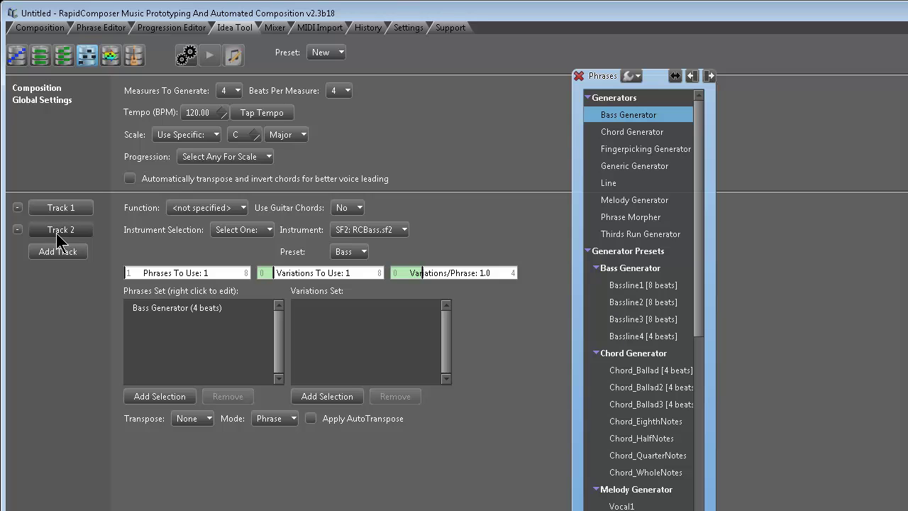
{"action": "left_click", "coordinate": [60, 208]}
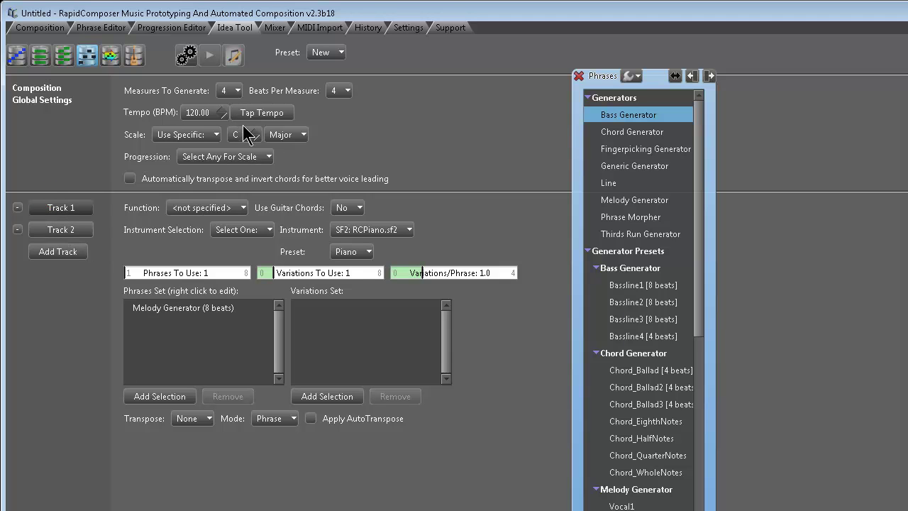
Generate the piano and bass composition with Ctrl+G and play it from the start.
{"action": "key", "text": "ctrl+g"}
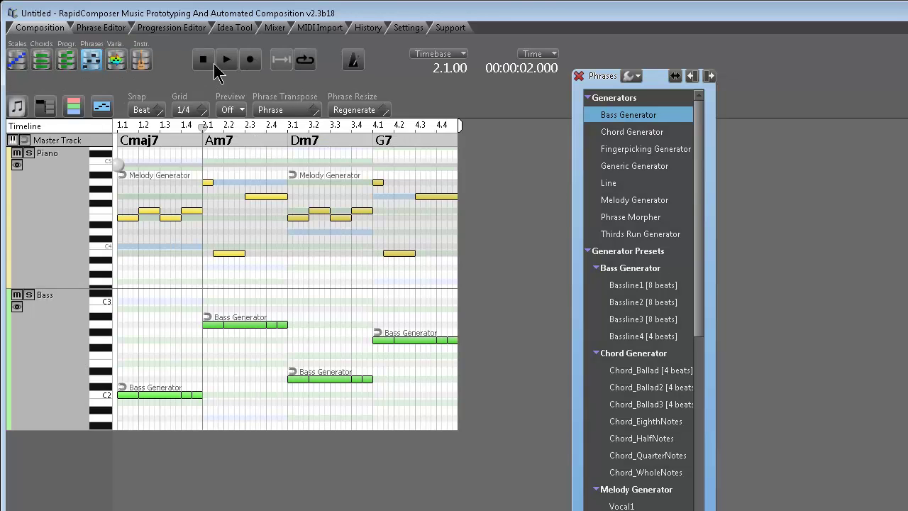
{"action": "left_click", "coordinate": [212, 62]}
{"action": "left_click", "coordinate": [226, 61]}
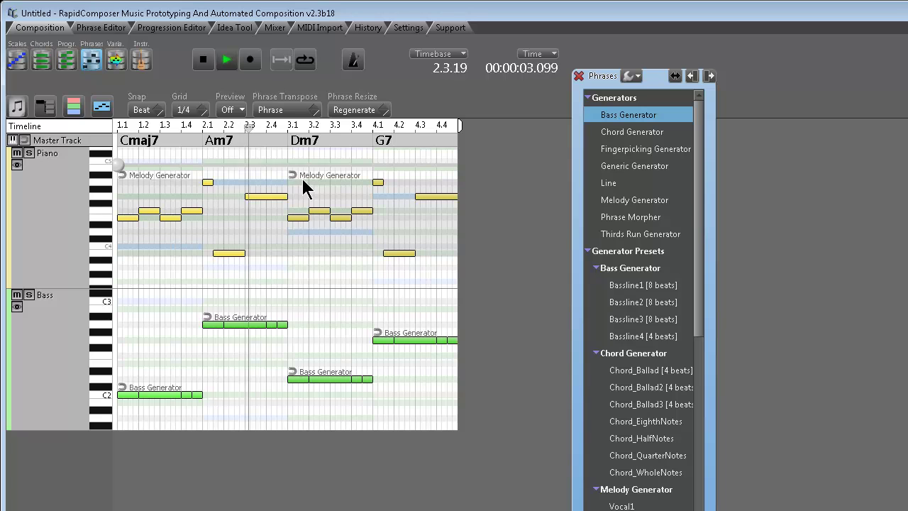
{"action": "left_click", "coordinate": [205, 61]}
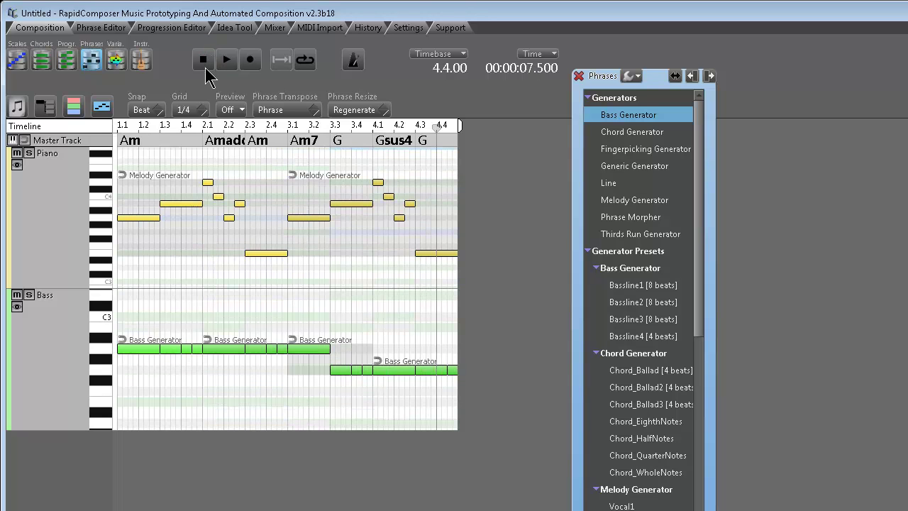
Audition the newer variations until the Sample4 piano version plays, then return to the Idea Tool settings.
{"action": "left_click", "coordinate": [205, 65]}
{"action": "left_click", "coordinate": [226, 64]}
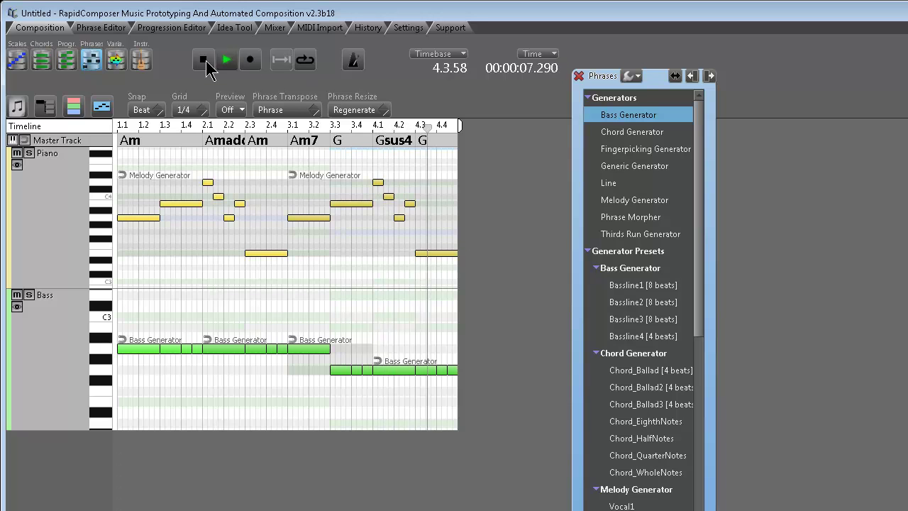
{"action": "left_click", "coordinate": [204, 61]}
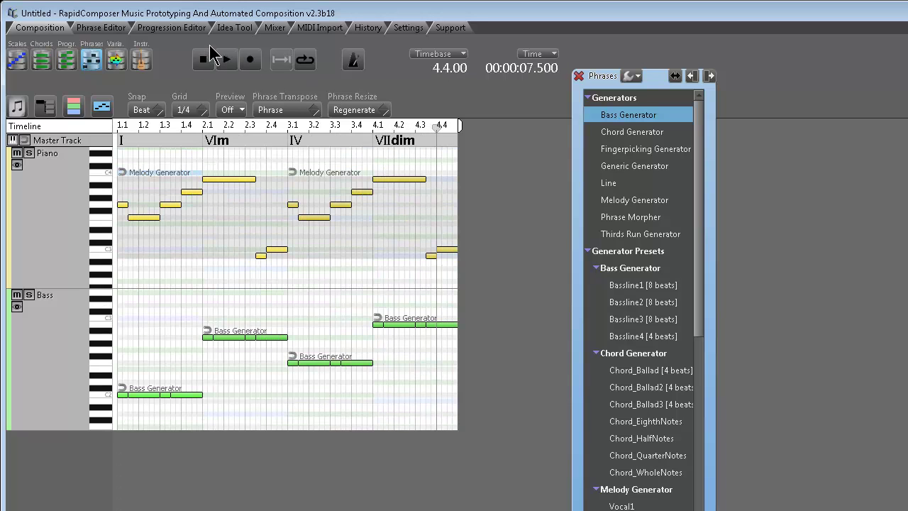
{"action": "left_click", "coordinate": [227, 61]}
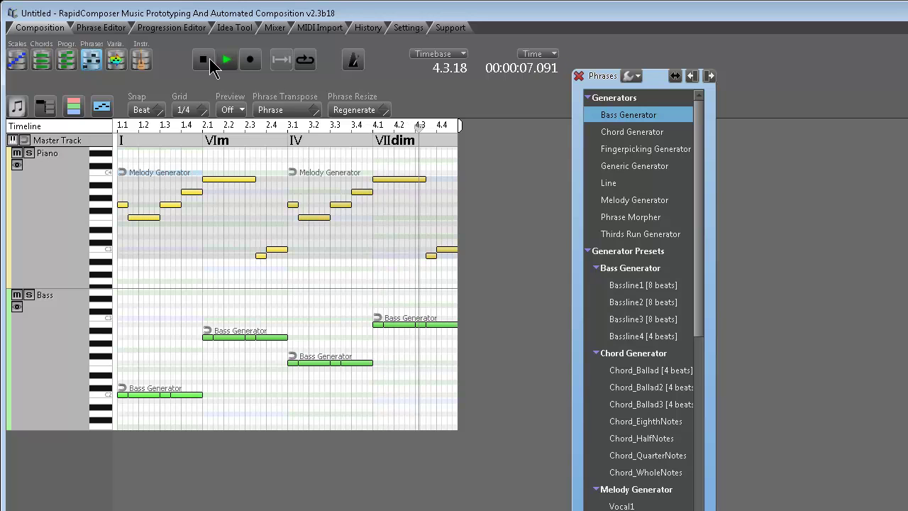
{"action": "left_click", "coordinate": [211, 60]}
{"action": "left_click", "coordinate": [229, 28]}
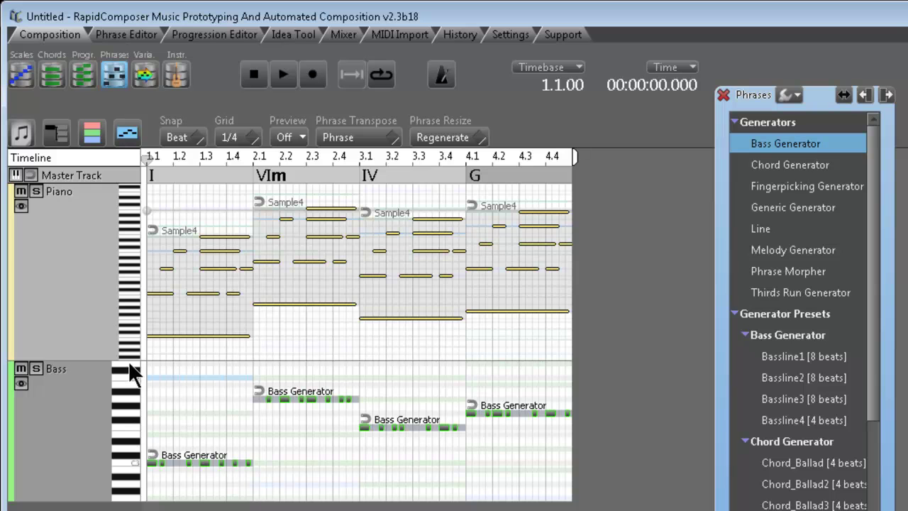
Enlarge the Piano track lane above the Bass track and scroll its keyboard note range.
{"action": "left_click_drag", "start_coordinate": [111, 359], "coordinate": [137, 280]}
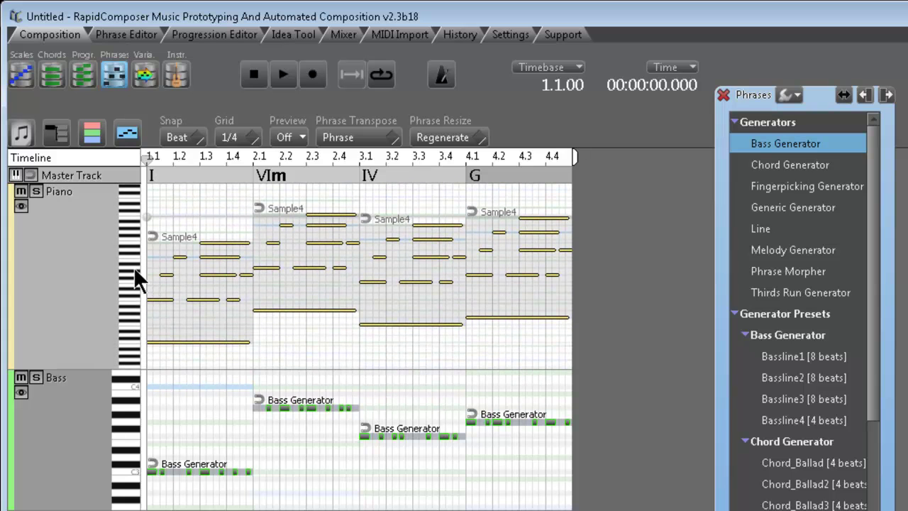
{"action": "left_click", "coordinate": [133, 266]}
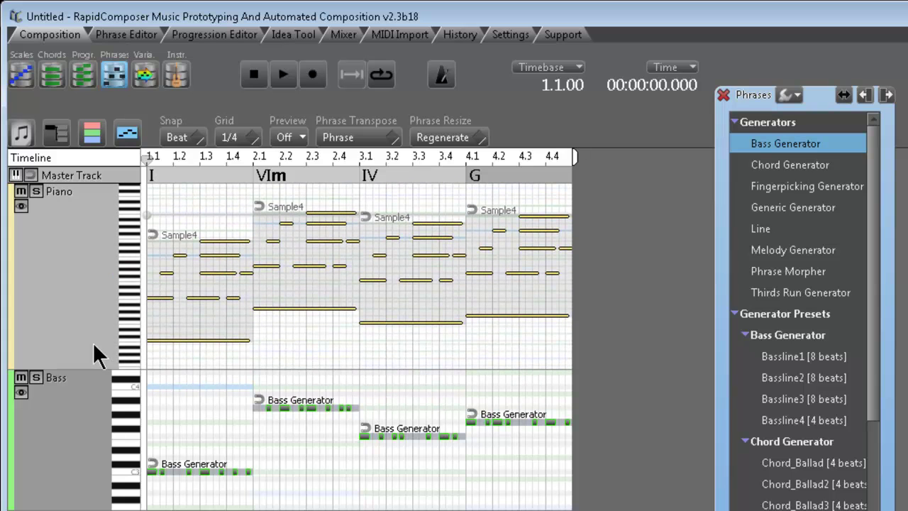
{"action": "mouse_move", "coordinate": [105, 369]}
{"action": "left_mouse_down"}
{"action": "mouse_move", "coordinate": [110, 242]}
{"action": "mouse_move", "coordinate": [117, 372]}
{"action": "left_mouse_up"}
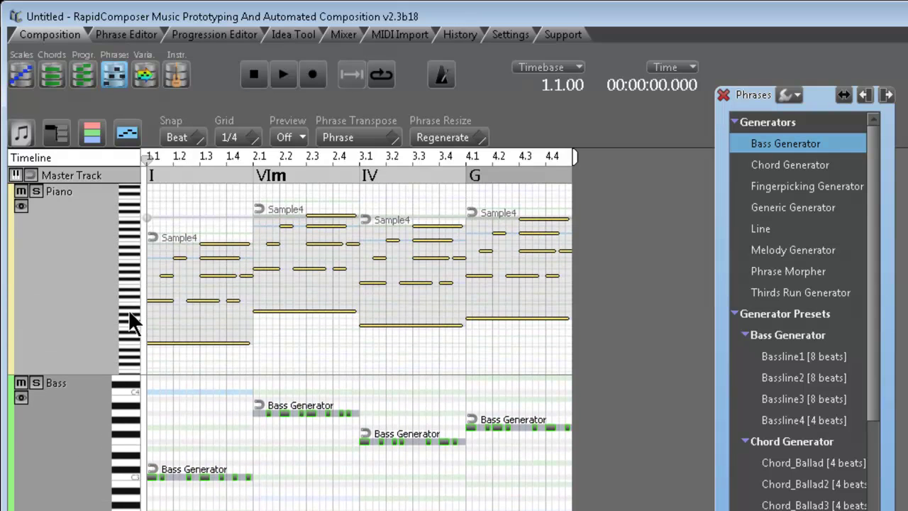
{"action": "mouse_move", "coordinate": [129, 310]}
{"action": "left_mouse_down"}
{"action": "mouse_move", "coordinate": [132, 216]}
{"action": "mouse_move", "coordinate": [131, 304]}
{"action": "left_mouse_up"}
{"action": "mouse_move", "coordinate": [83, 376]}
{"action": "left_mouse_down"}
{"action": "mouse_move", "coordinate": [92, 452]}
{"action": "mouse_move", "coordinate": [94, 319]}
{"action": "mouse_move", "coordinate": [94, 392]}
{"action": "mouse_move", "coordinate": [93, 362]}
{"action": "left_mouse_up"}
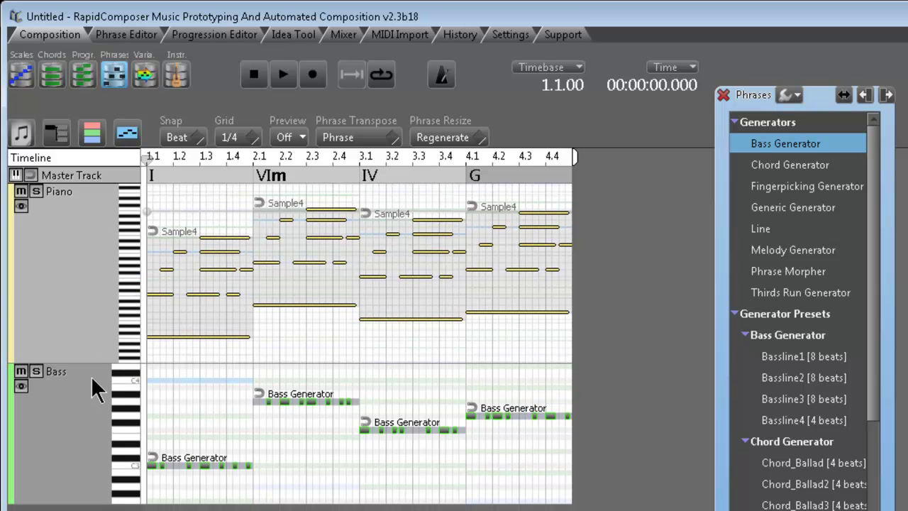